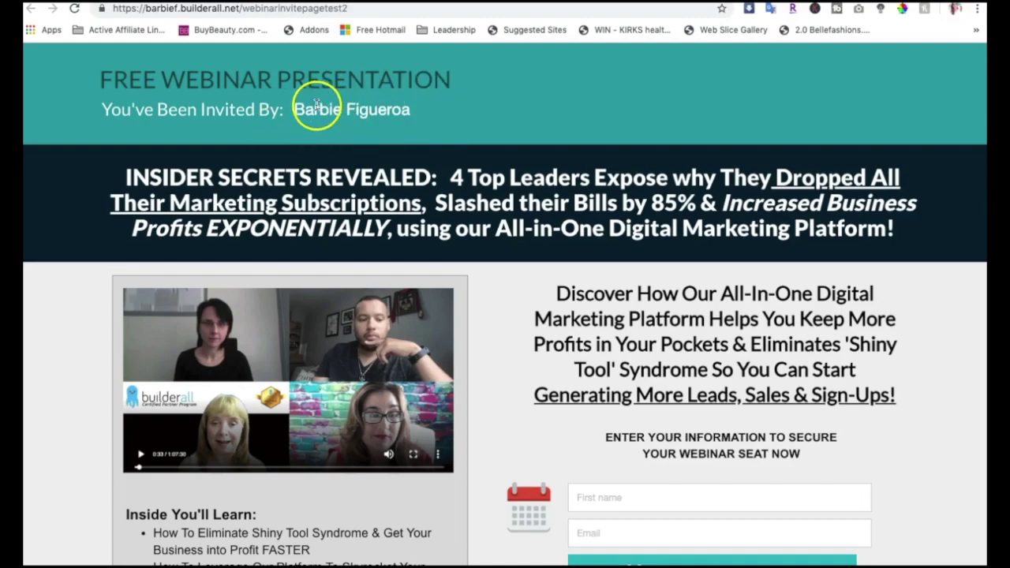
Step: Select the owner's name in the 'You've Been Invited By:' heading on each page
{"action": "triple_click", "coordinate": [435, 113]}
{"action": "triple_click", "coordinate": [411, 112]}
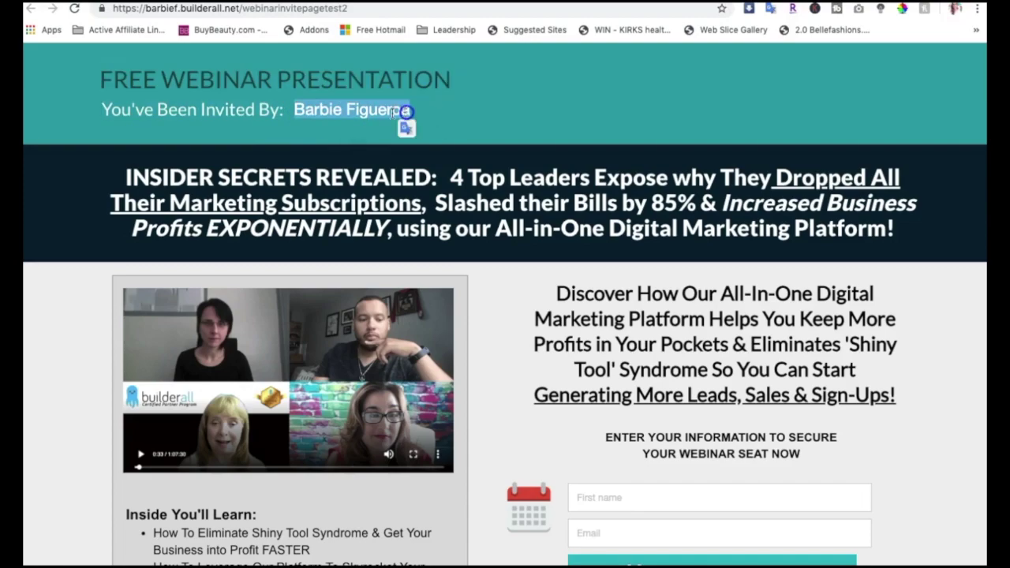
{"action": "left_click", "coordinate": [439, 111]}
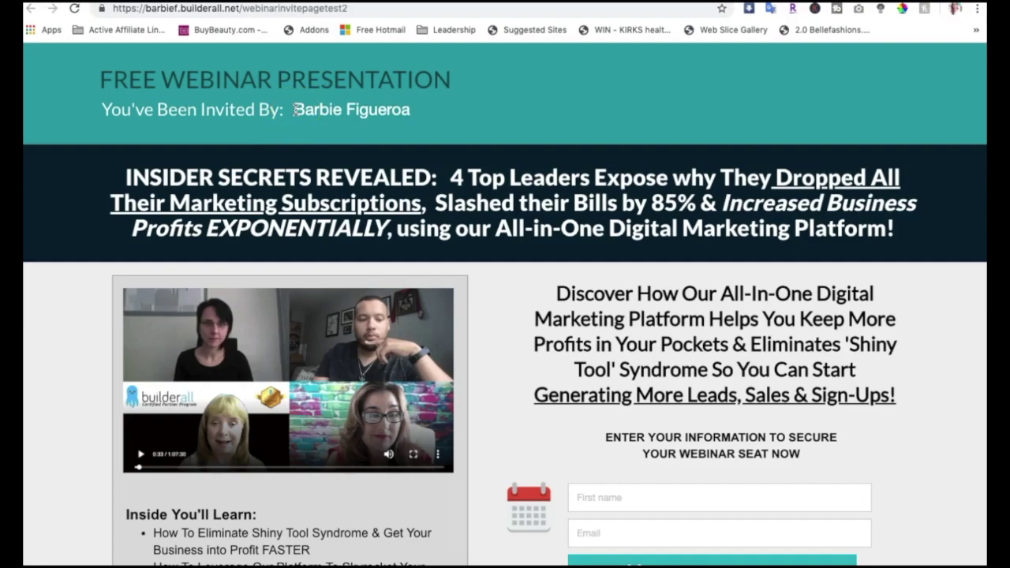
{"action": "left_click", "coordinate": [354, 56]}
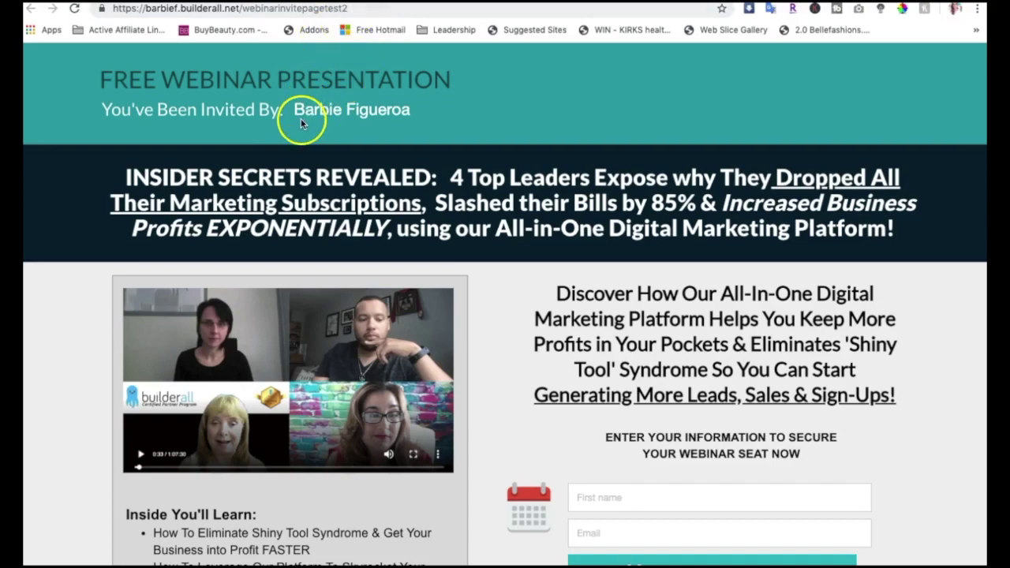
{"action": "left_click_drag", "start_coordinate": [298, 111], "coordinate": [419, 110]}
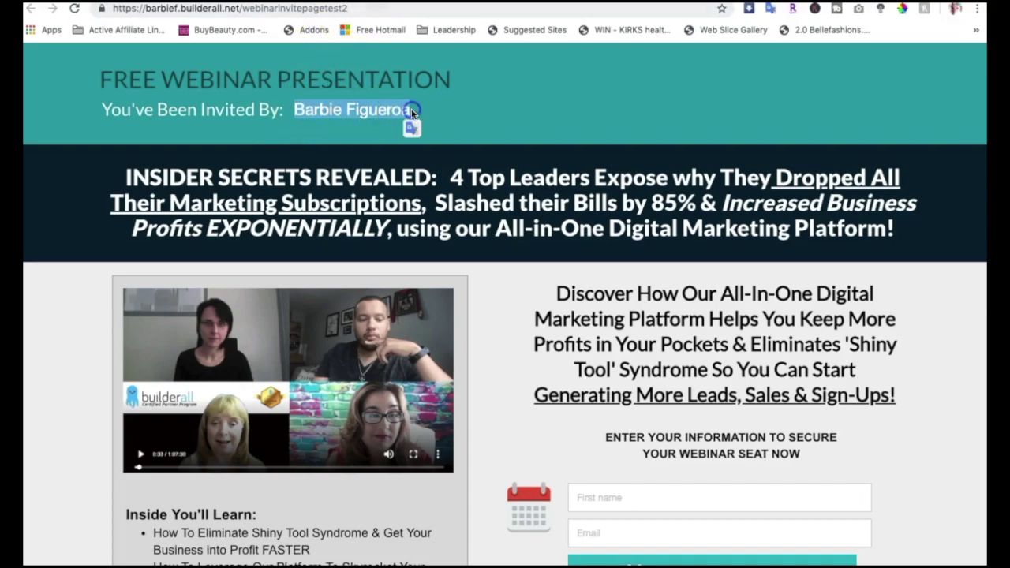
Step: Scroll through the seat signup form, checking the first name and email fields
{"action": "scroll", "coordinate": [552, 315], "scroll_direction": "down", "scroll_amount": 1}
{"action": "left_click", "coordinate": [655, 430]}
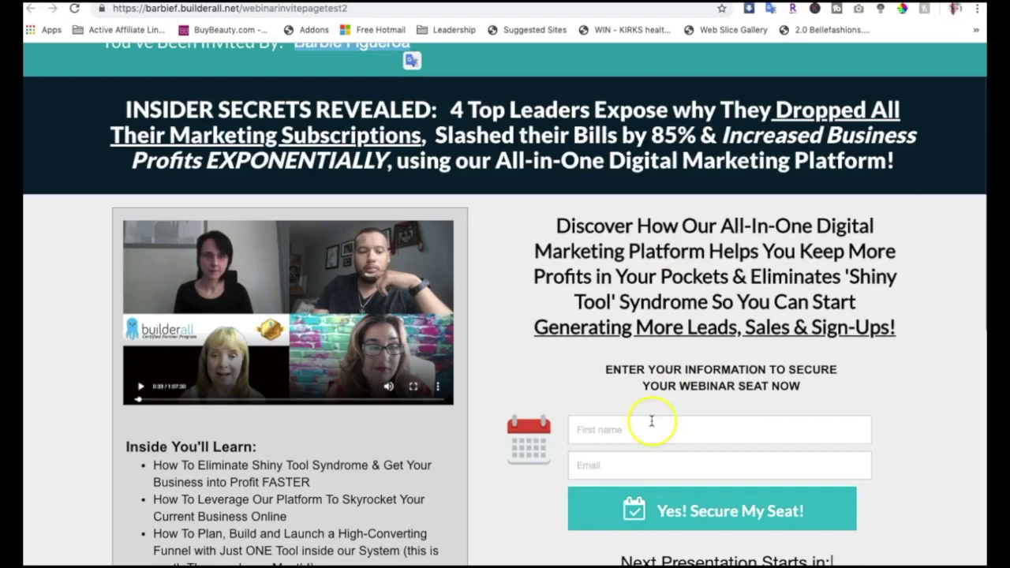
{"action": "left_click", "coordinate": [667, 459]}
{"action": "scroll", "coordinate": [670, 466], "scroll_direction": "down", "scroll_amount": 1}
{"action": "scroll", "coordinate": [670, 467], "scroll_direction": "down", "scroll_amount": 3}
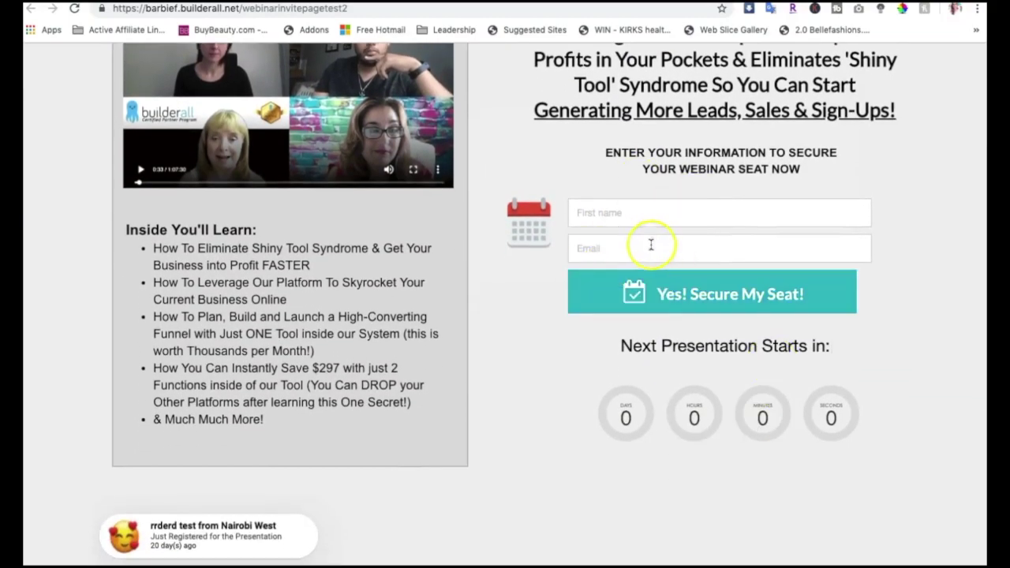
{"action": "scroll", "coordinate": [656, 344], "scroll_direction": "up", "scroll_amount": 3}
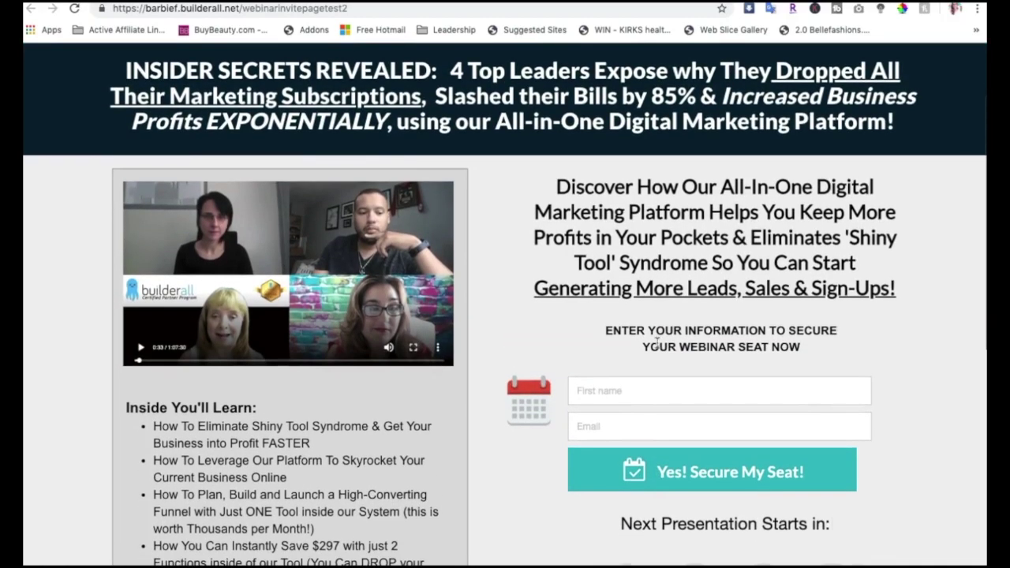
{"action": "scroll", "coordinate": [608, 388], "scroll_direction": "up", "scroll_amount": 2}
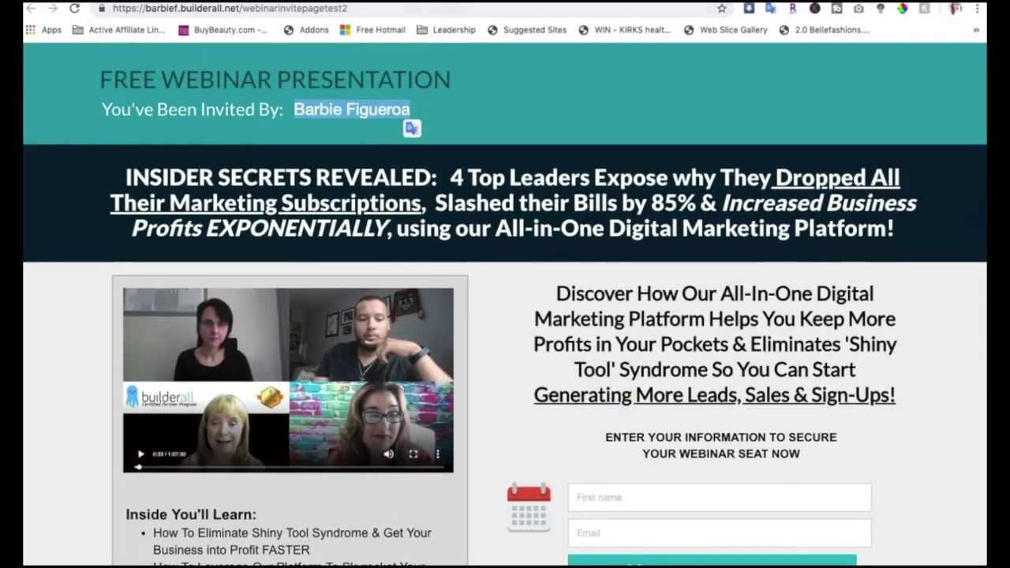
{"action": "scroll", "coordinate": [620, 328], "scroll_direction": "down", "scroll_amount": 1}
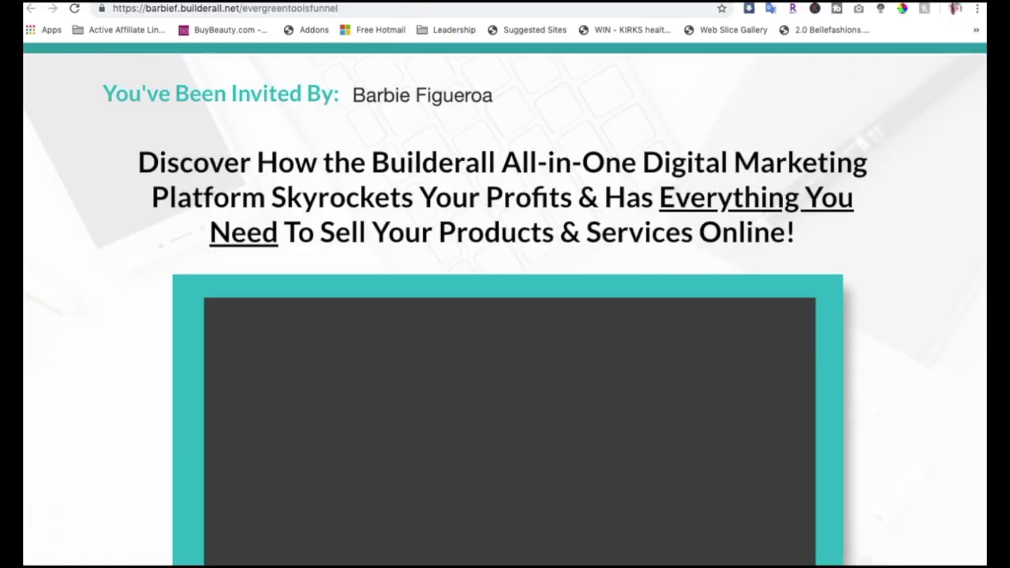
Step: Scroll the funnel page and highlight the whole invited-by line with the owner's name
{"action": "scroll", "coordinate": [929, 206], "scroll_direction": "down", "scroll_amount": 10}
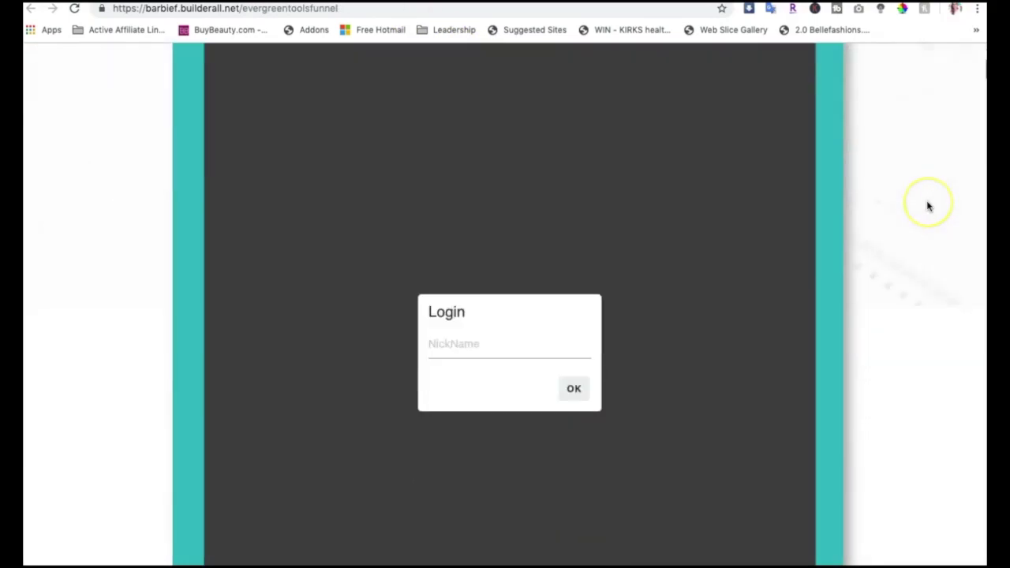
{"action": "scroll", "coordinate": [929, 206], "scroll_direction": "up", "scroll_amount": 10}
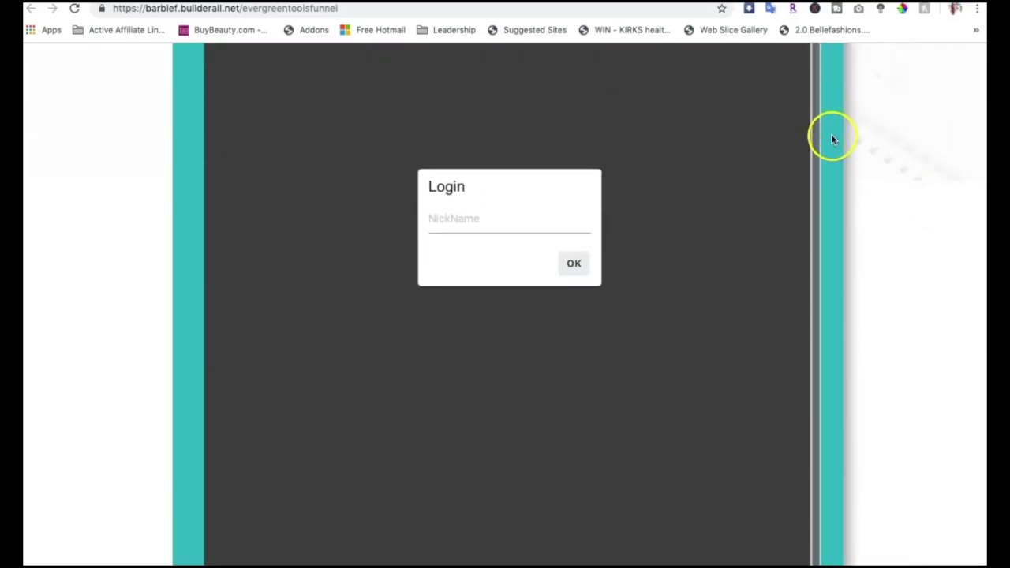
{"action": "scroll", "coordinate": [829, 137], "scroll_direction": "up", "scroll_amount": 4}
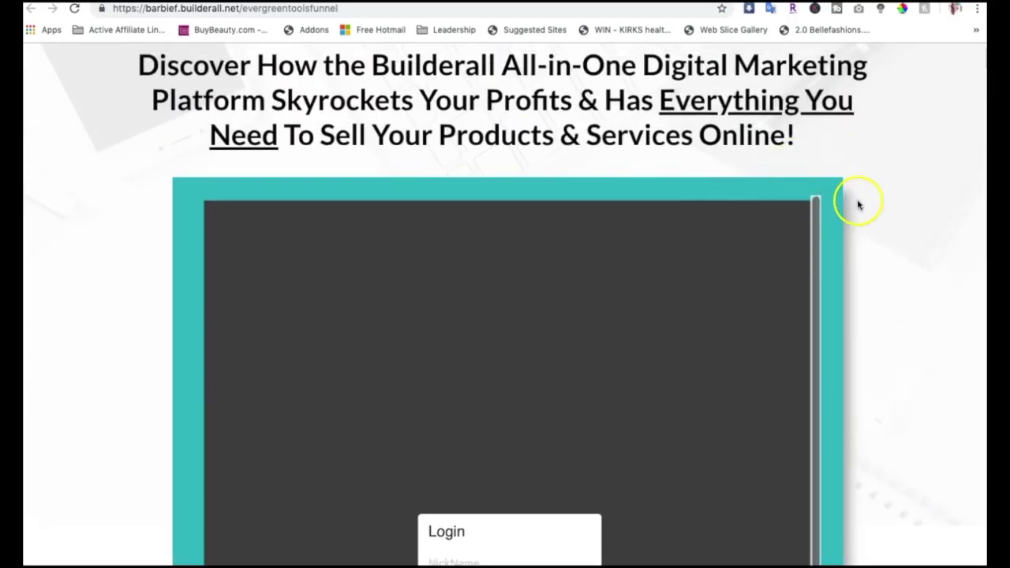
{"action": "scroll", "coordinate": [852, 198], "scroll_direction": "down", "scroll_amount": 1}
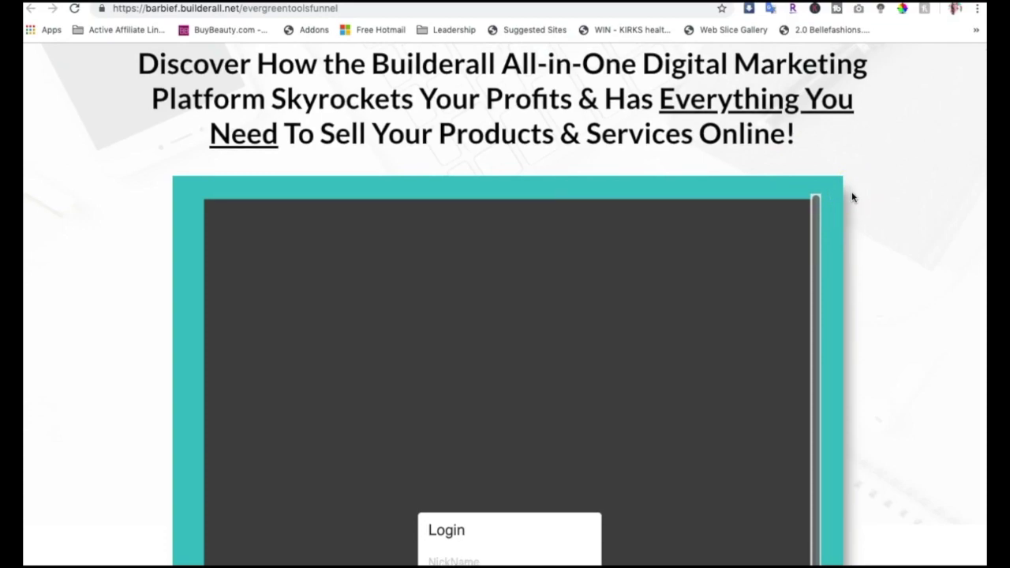
{"action": "scroll", "coordinate": [852, 197], "scroll_direction": "up", "scroll_amount": 3}
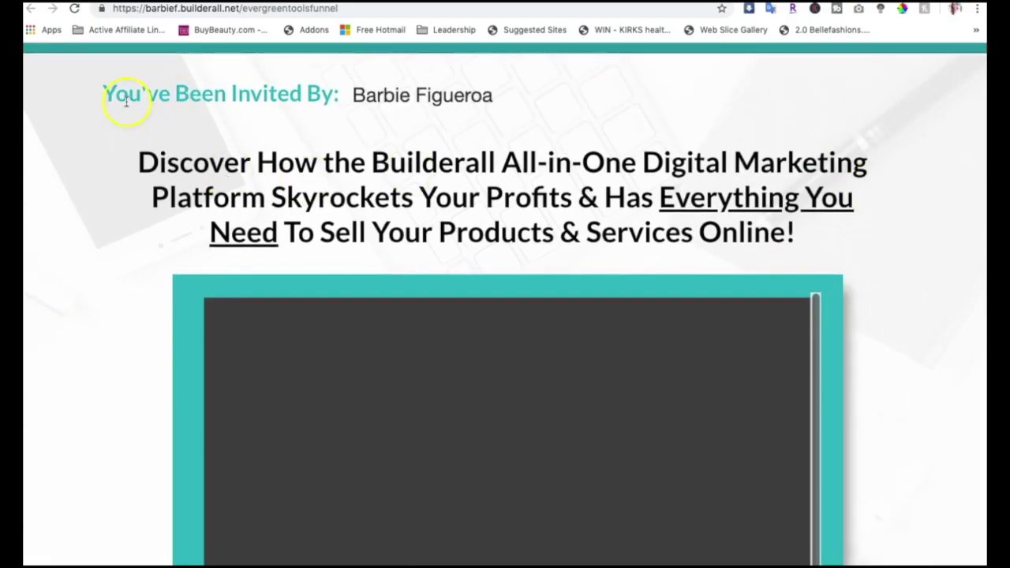
{"action": "mouse_move", "coordinate": [103, 95]}
{"action": "left_mouse_down"}
{"action": "mouse_move", "coordinate": [493, 97]}
{"action": "mouse_move", "coordinate": [110, 100]}
{"action": "left_mouse_up"}
{"action": "left_click", "coordinate": [493, 97]}
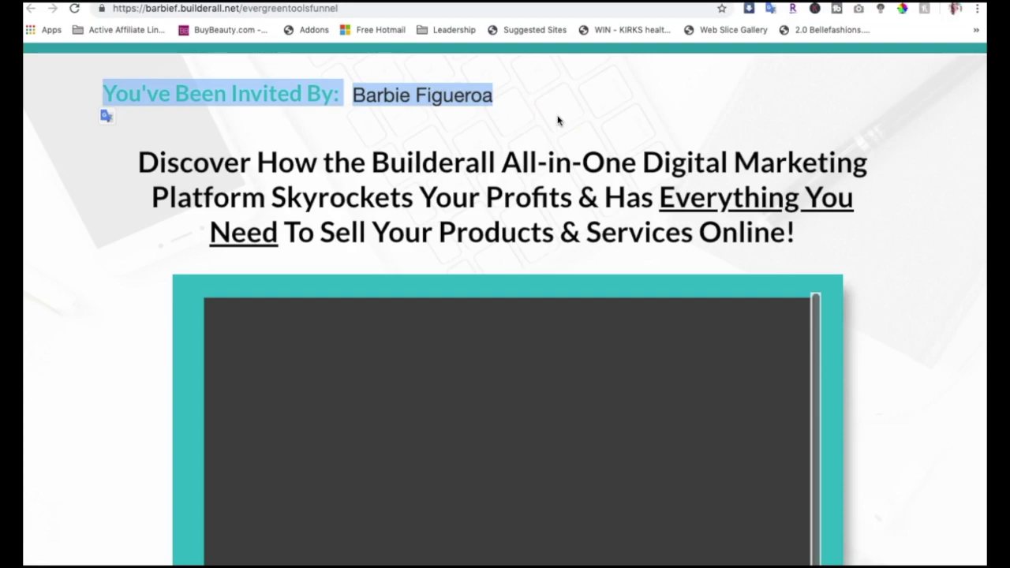
{"action": "left_click", "coordinate": [370, 94]}
{"action": "left_click_drag", "start_coordinate": [355, 95], "coordinate": [507, 97]}
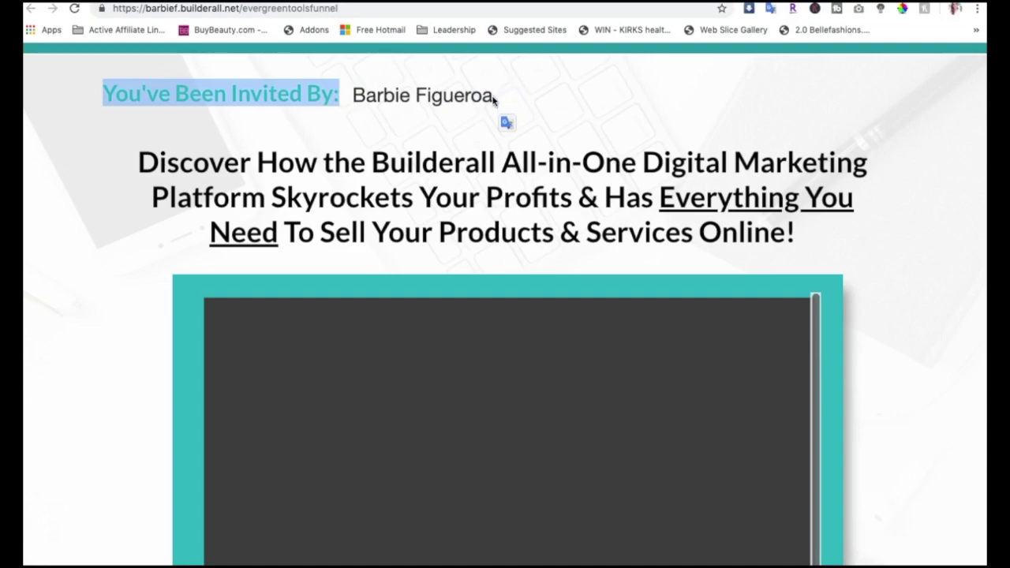
{"action": "left_click", "coordinate": [497, 97]}
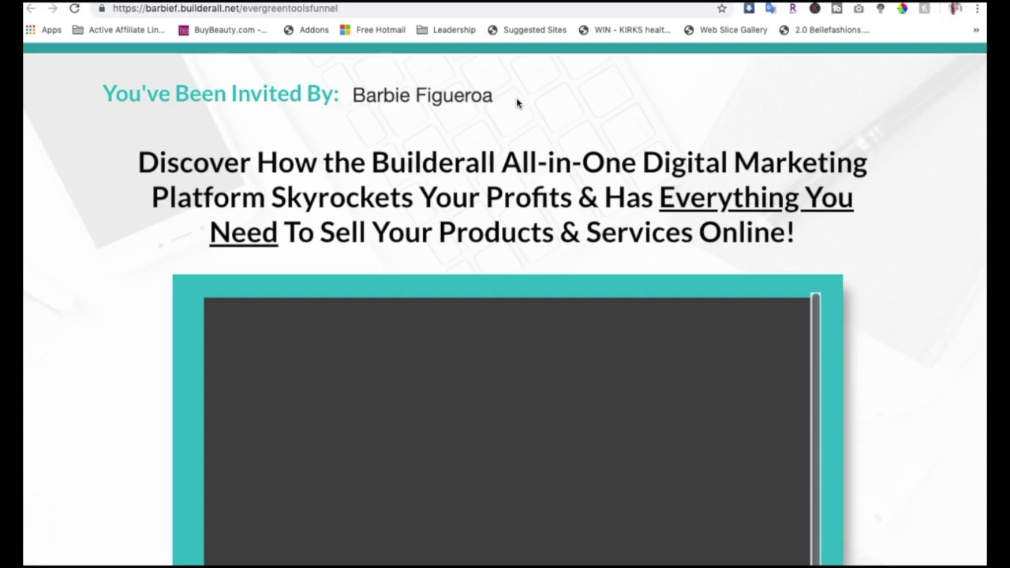
Step: Check the Activate buttons and reach the Back Office tools list, including Pixel Perfect Builder
{"action": "left_click", "coordinate": [518, 102]}
{"action": "scroll", "coordinate": [518, 101], "scroll_direction": "down", "scroll_amount": 8}
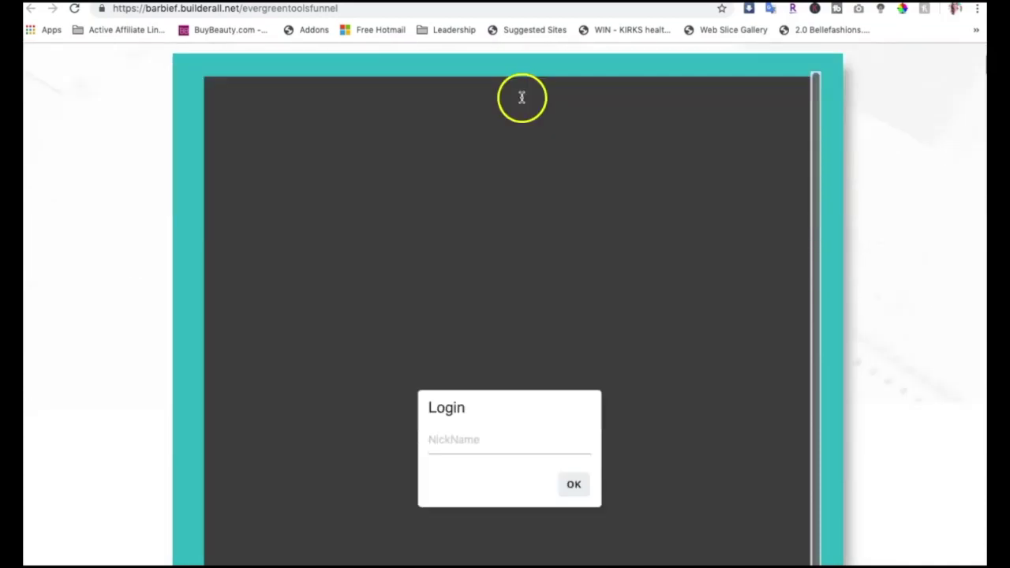
{"action": "scroll", "coordinate": [532, 209], "scroll_direction": "down", "scroll_amount": 5}
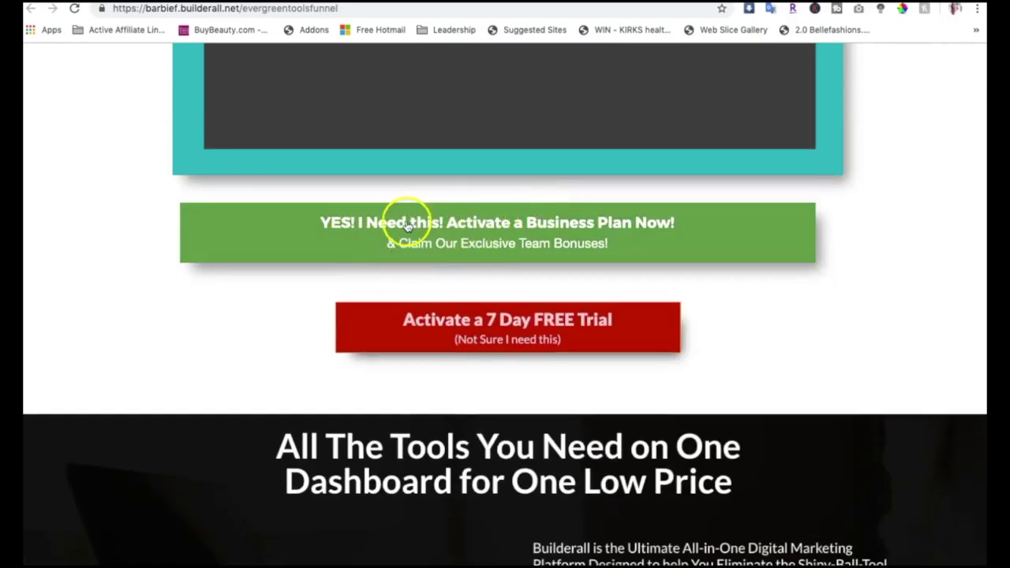
{"action": "left_click", "coordinate": [536, 316]}
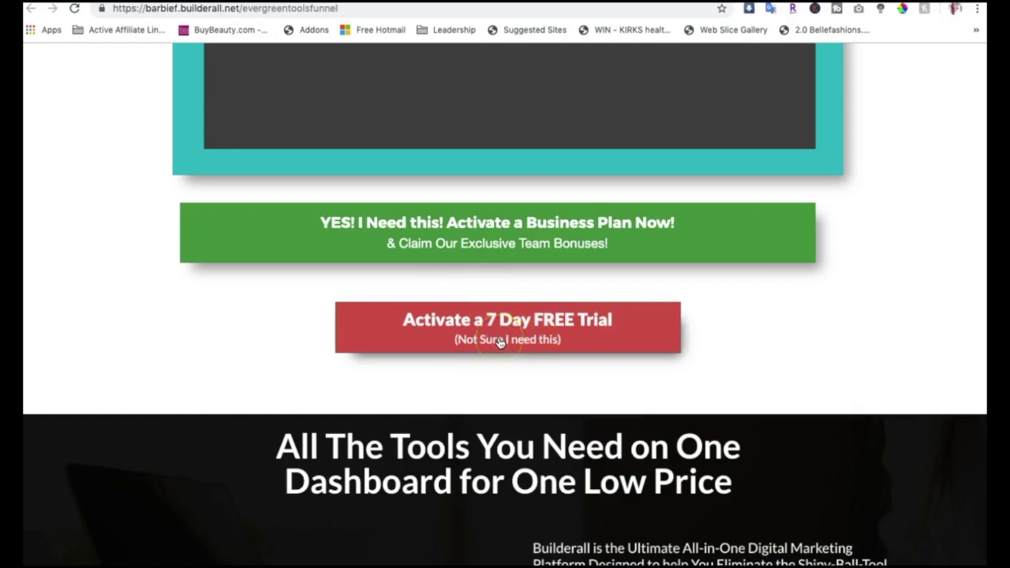
{"action": "scroll", "coordinate": [521, 323], "scroll_direction": "down", "scroll_amount": 1}
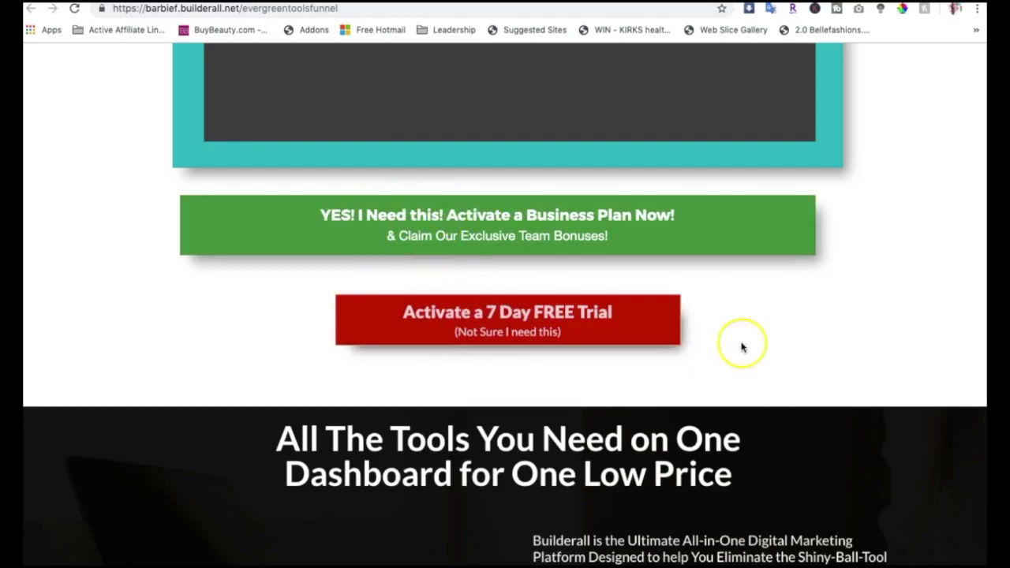
{"action": "scroll", "coordinate": [742, 347], "scroll_direction": "down", "scroll_amount": 10}
{"action": "scroll", "coordinate": [742, 347], "scroll_direction": "up", "scroll_amount": 15}
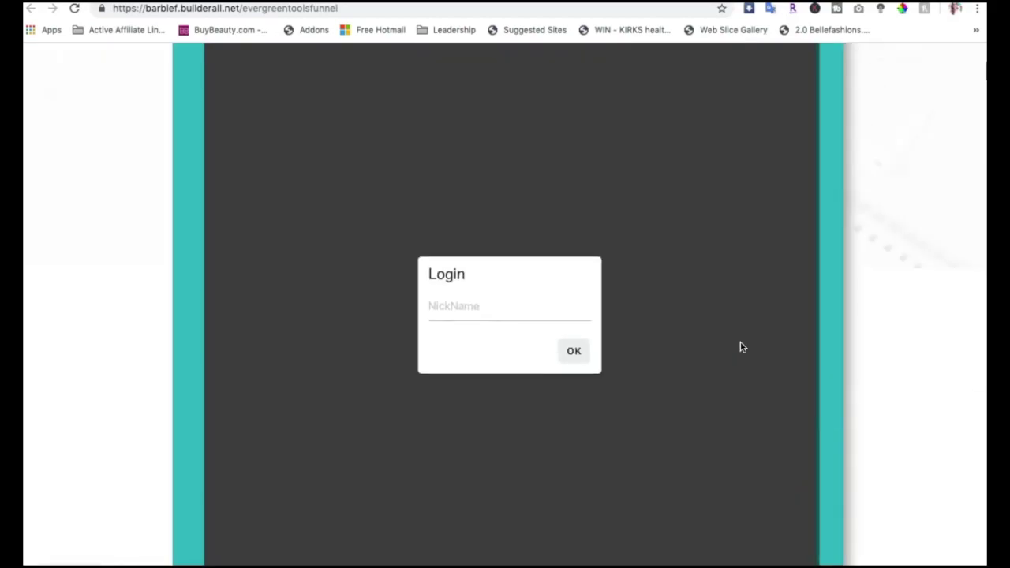
{"action": "scroll", "coordinate": [868, 255], "scroll_direction": "up", "scroll_amount": 5}
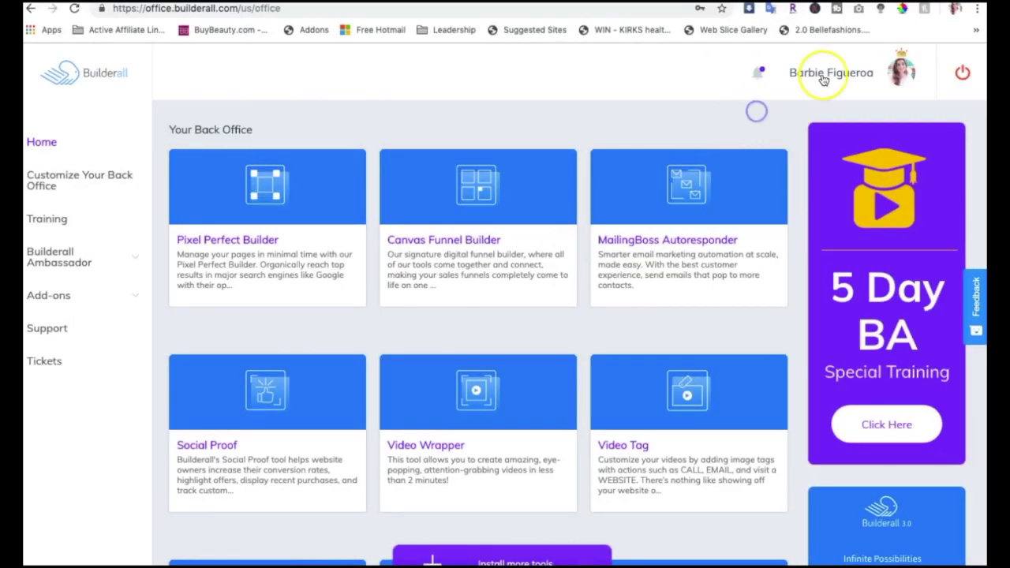
Step: Go from the user name's My Profile panel to Advanced Configurations
{"action": "left_click", "coordinate": [822, 77]}
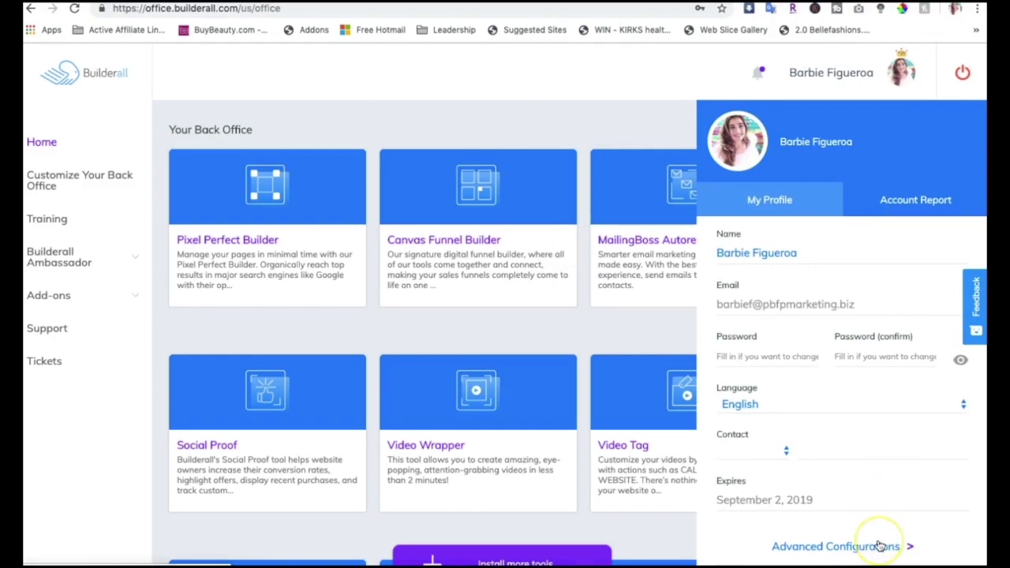
{"action": "scroll", "coordinate": [882, 546], "scroll_direction": "down", "scroll_amount": 1}
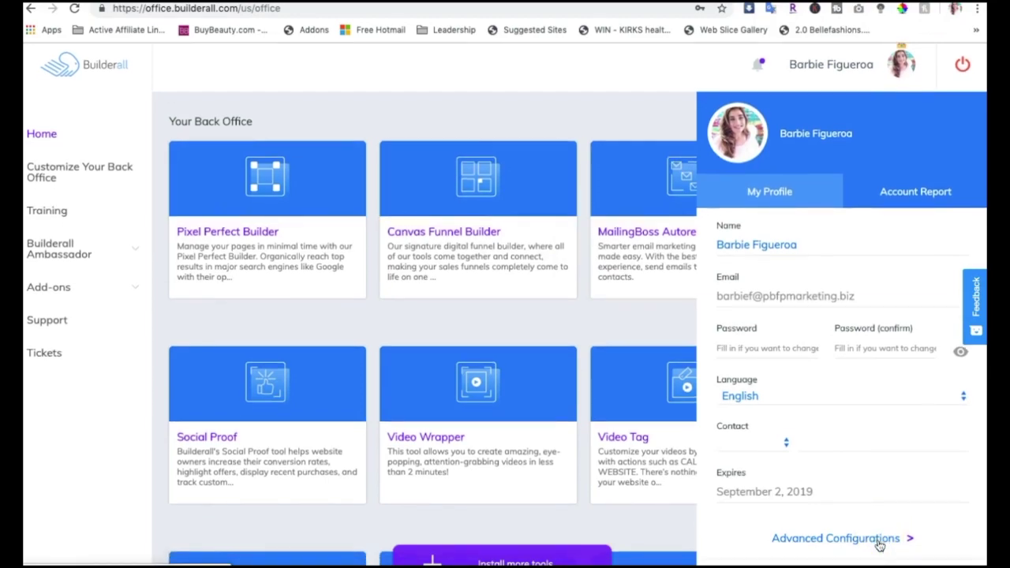
{"action": "left_click", "coordinate": [828, 539]}
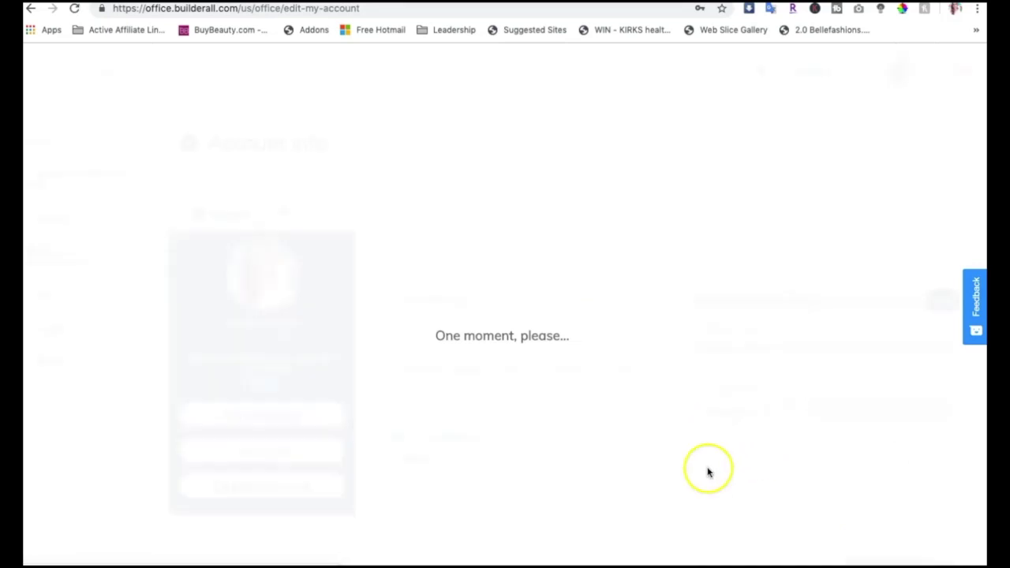
Step: Switch Account info to the Tags tab showing registration data and product URLs
{"action": "left_click", "coordinate": [310, 214]}
{"action": "left_click", "coordinate": [438, 317]}
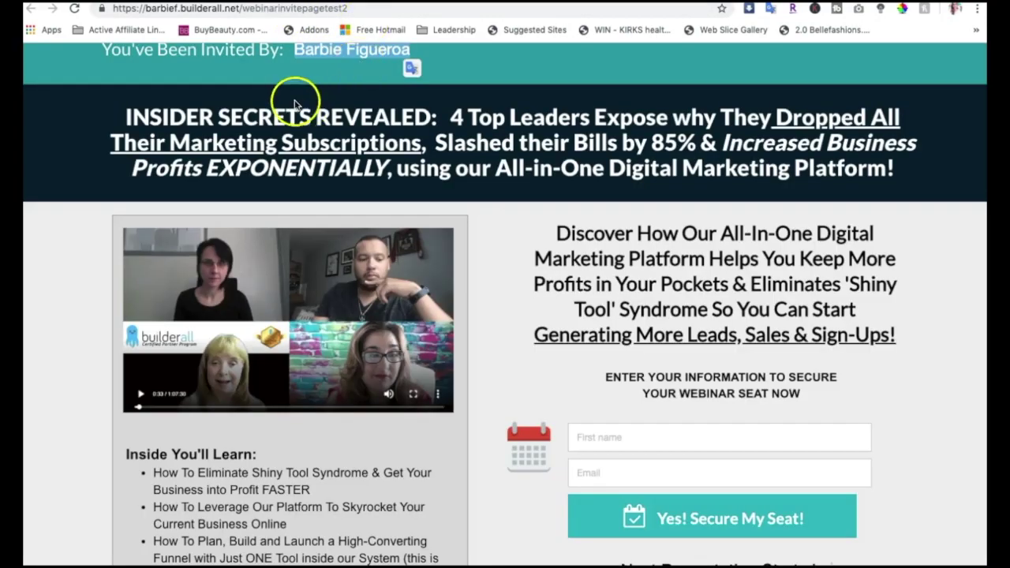
{"action": "scroll", "coordinate": [315, 56], "scroll_direction": "up", "scroll_amount": 2}
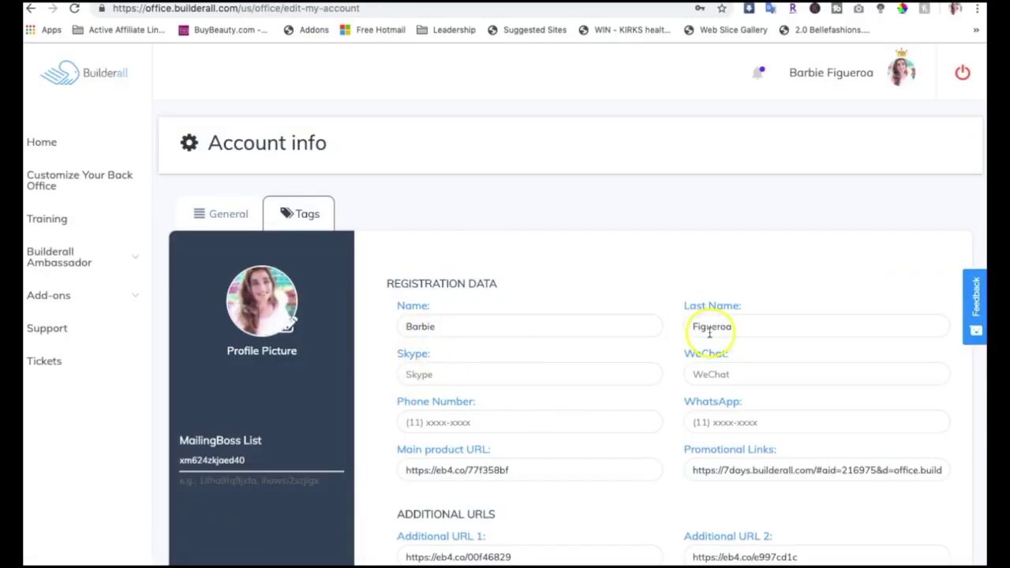
{"action": "scroll", "coordinate": [638, 268], "scroll_direction": "down", "scroll_amount": 2}
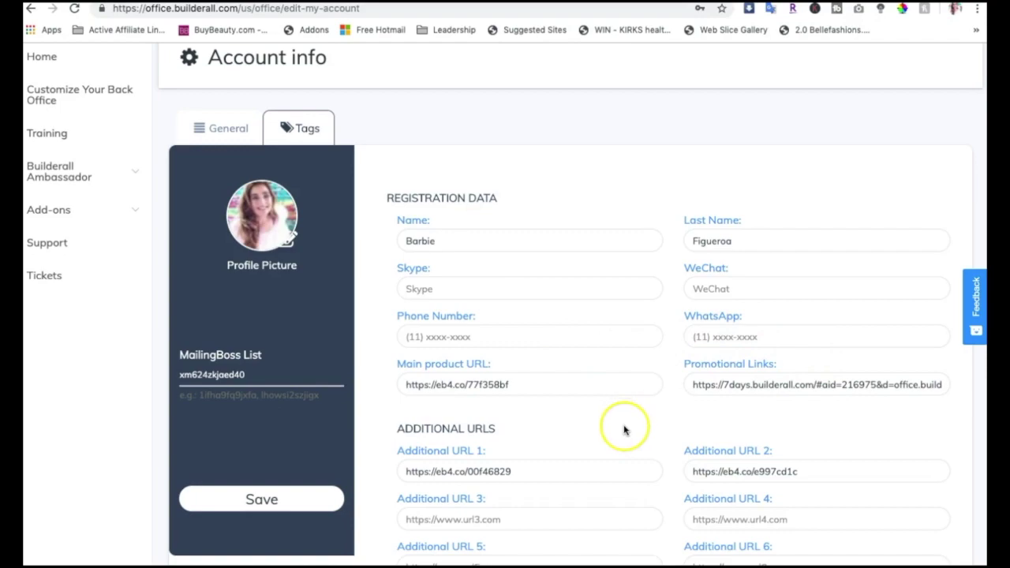
{"action": "scroll", "coordinate": [623, 429], "scroll_direction": "down", "scroll_amount": 2}
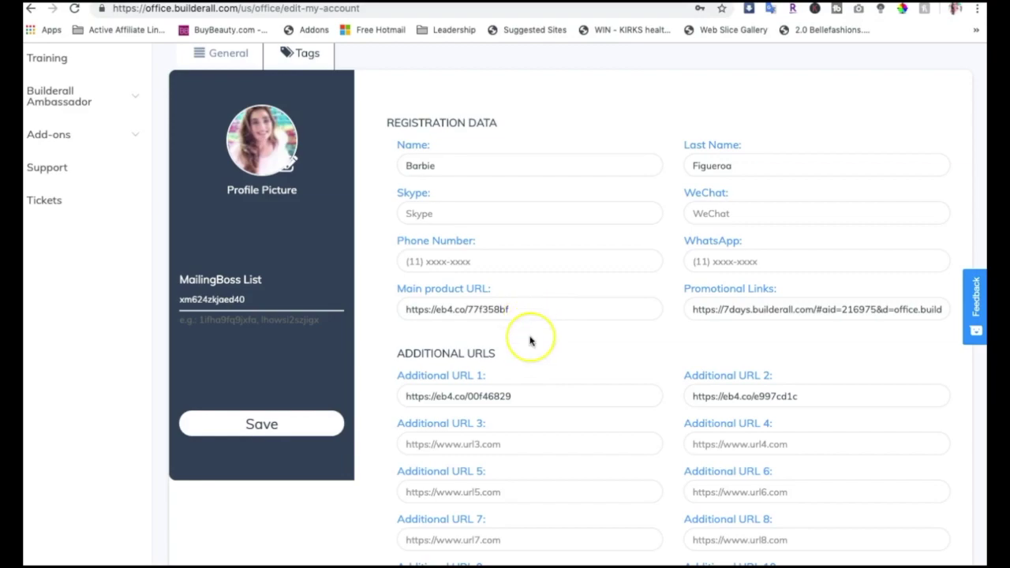
{"action": "scroll", "coordinate": [530, 341], "scroll_direction": "down", "scroll_amount": 1}
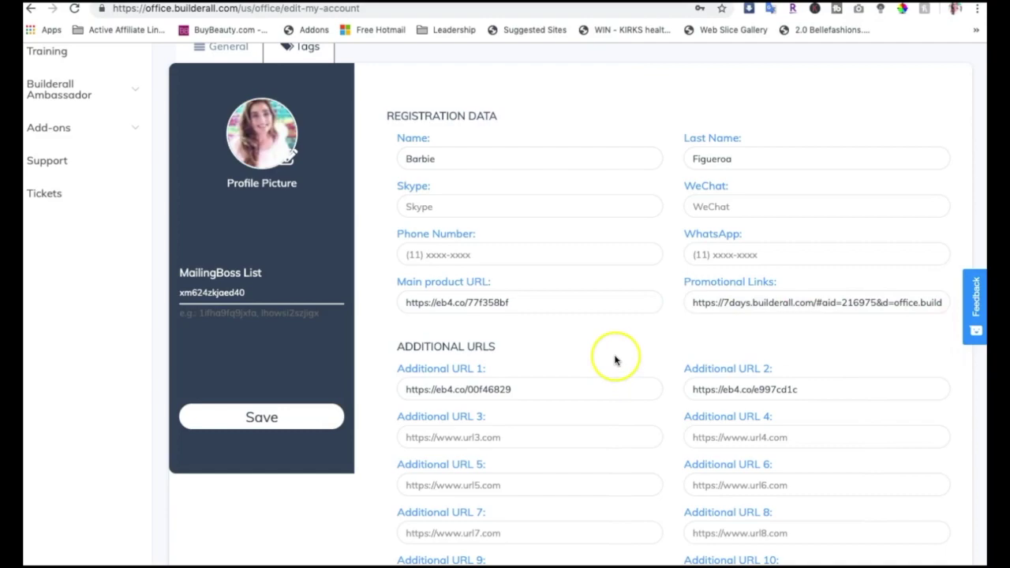
{"action": "scroll", "coordinate": [616, 359], "scroll_direction": "down", "scroll_amount": 3}
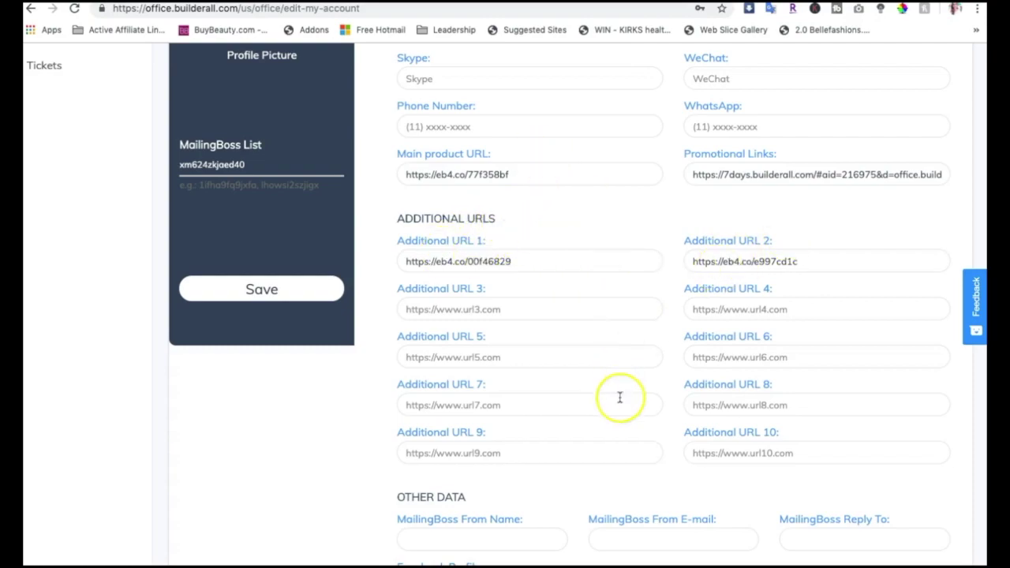
{"action": "scroll", "coordinate": [620, 397], "scroll_direction": "down", "scroll_amount": 5}
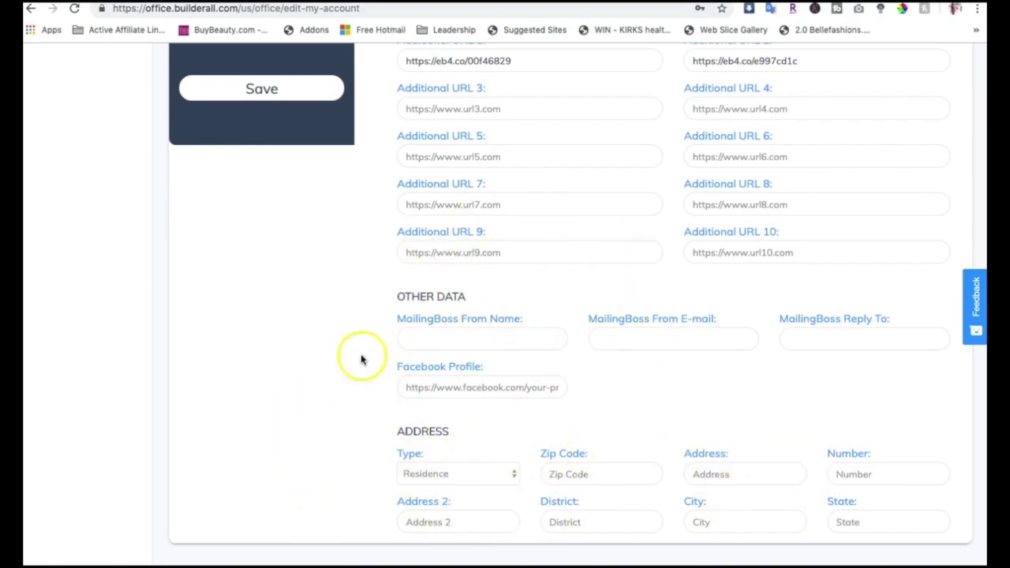
{"action": "scroll", "coordinate": [671, 255], "scroll_direction": "up", "scroll_amount": 5}
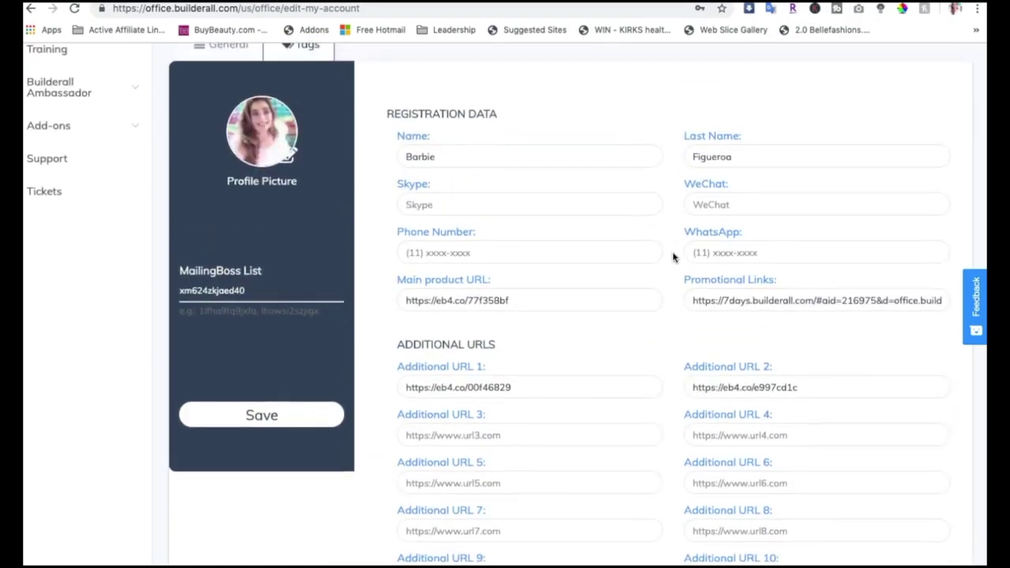
{"action": "scroll", "coordinate": [673, 257], "scroll_direction": "up", "scroll_amount": 1}
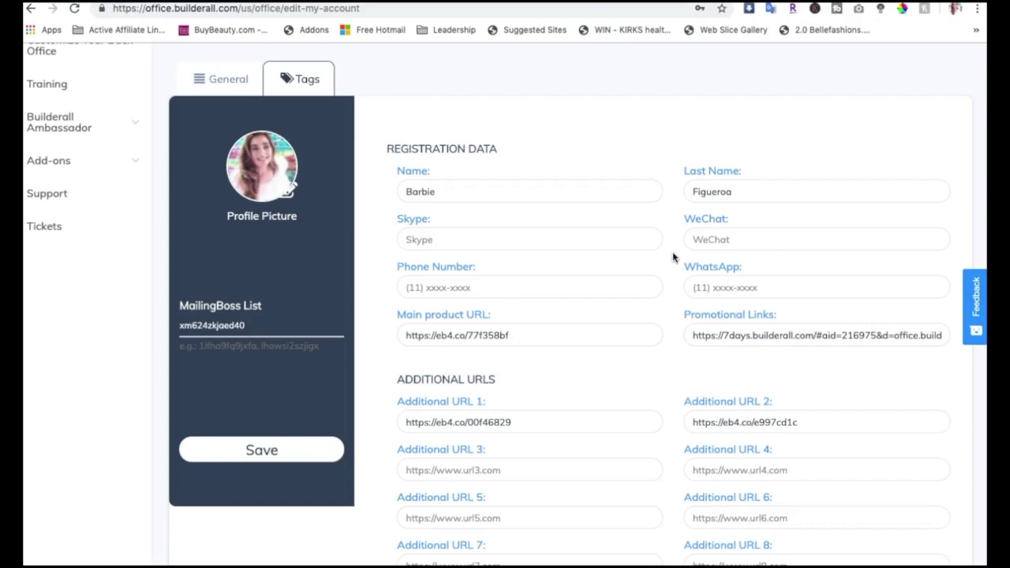
{"action": "scroll", "coordinate": [673, 257], "scroll_direction": "up", "scroll_amount": 2}
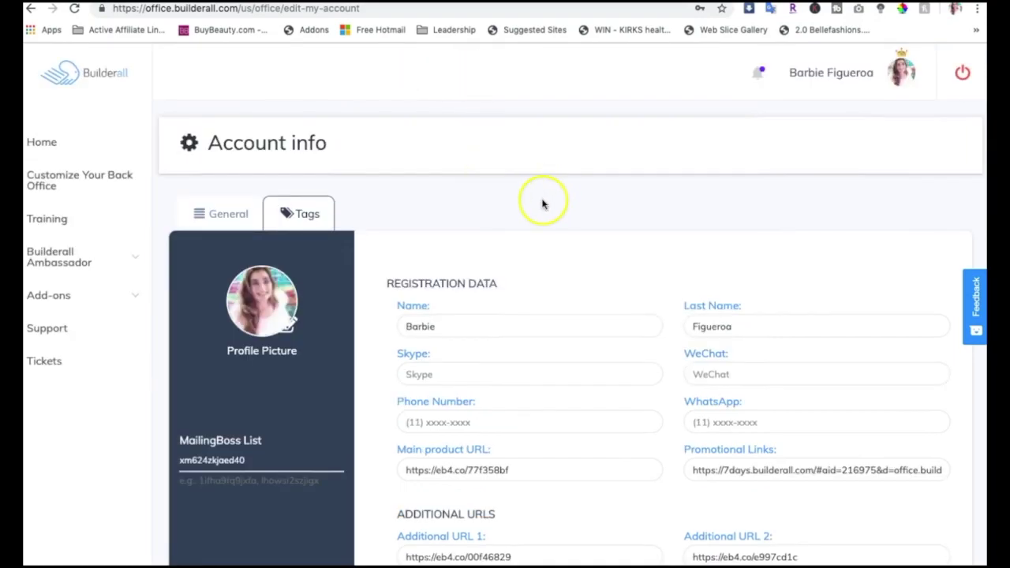
Step: In a new Back Office tab, start a Pixel Perfect website from the Blank Layout Clean template
{"action": "right_click", "coordinate": [37, 148]}
{"action": "left_click", "coordinate": [63, 149]}
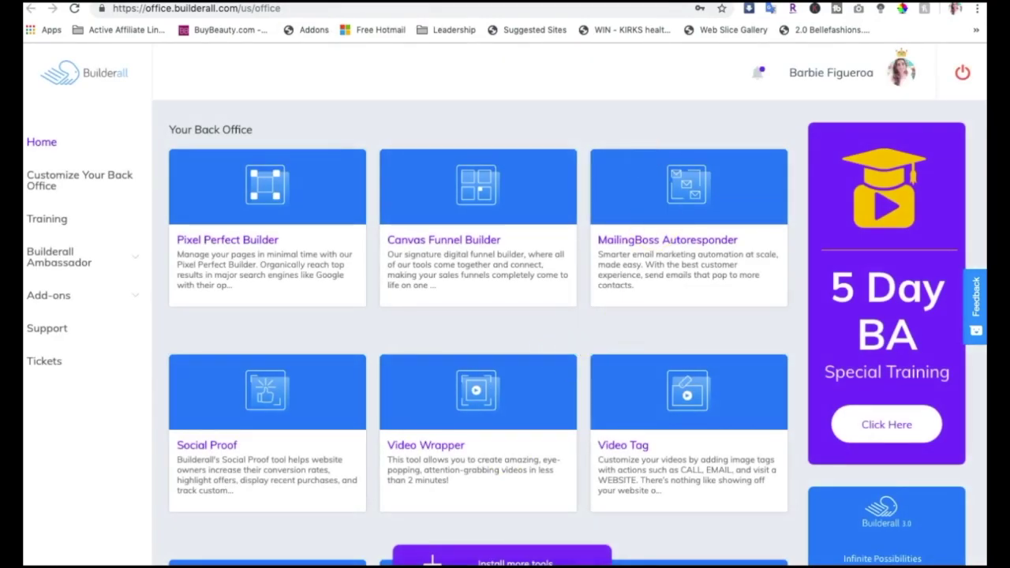
{"action": "mouse_move", "coordinate": [330, 272]}
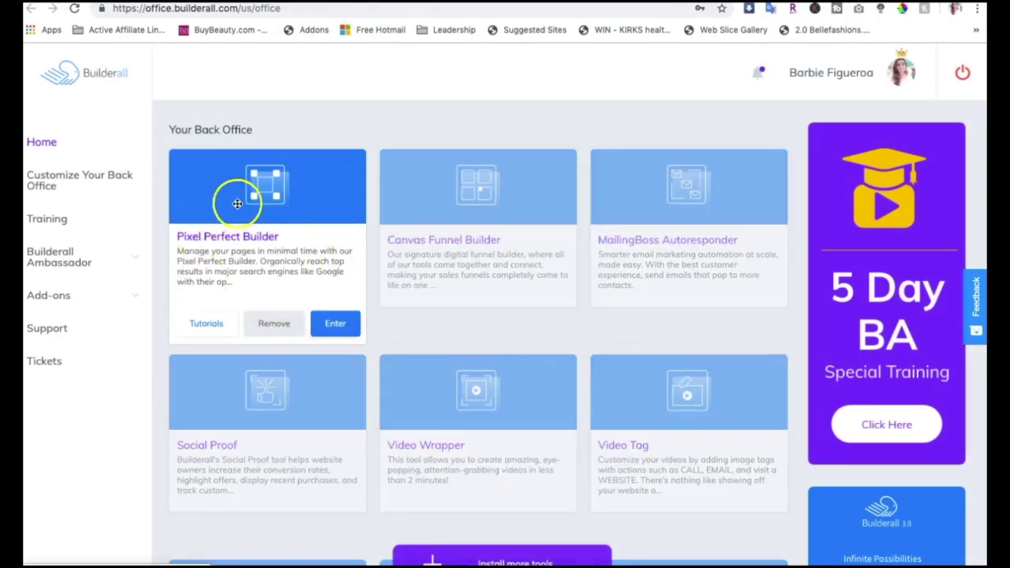
{"action": "left_click", "coordinate": [335, 324]}
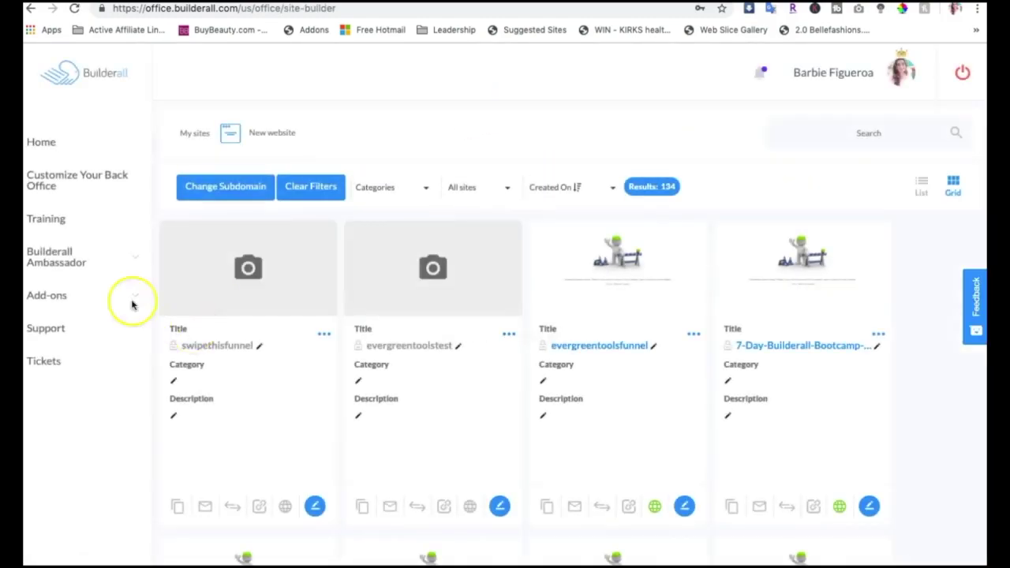
{"action": "left_click", "coordinate": [268, 134]}
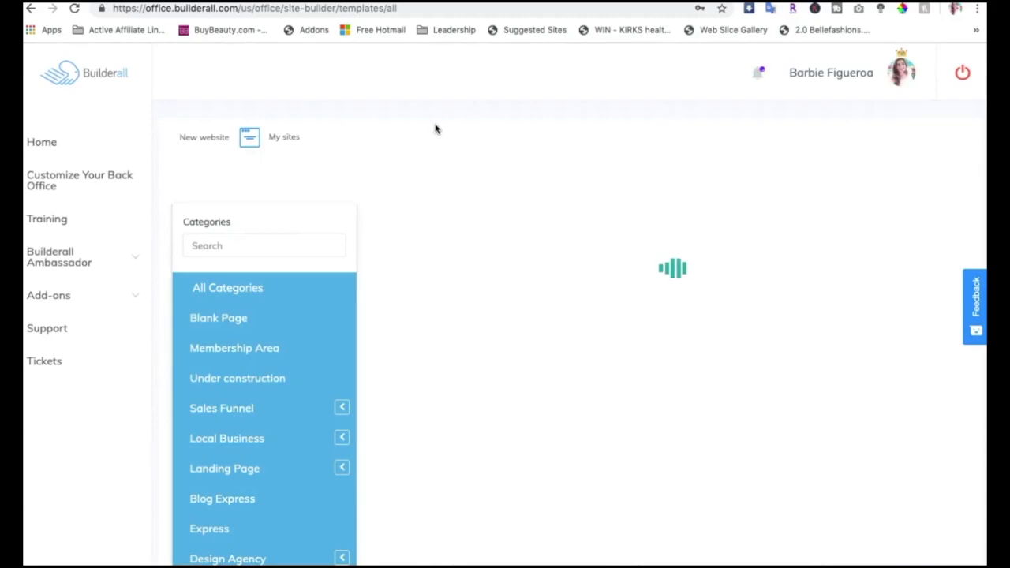
{"action": "left_click", "coordinate": [214, 318]}
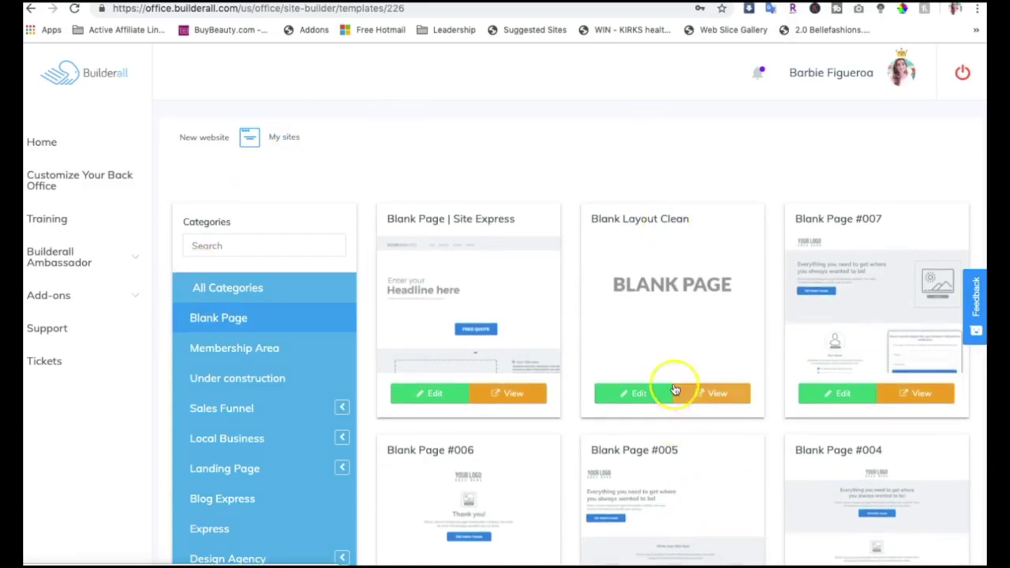
{"action": "left_click", "coordinate": [650, 399]}
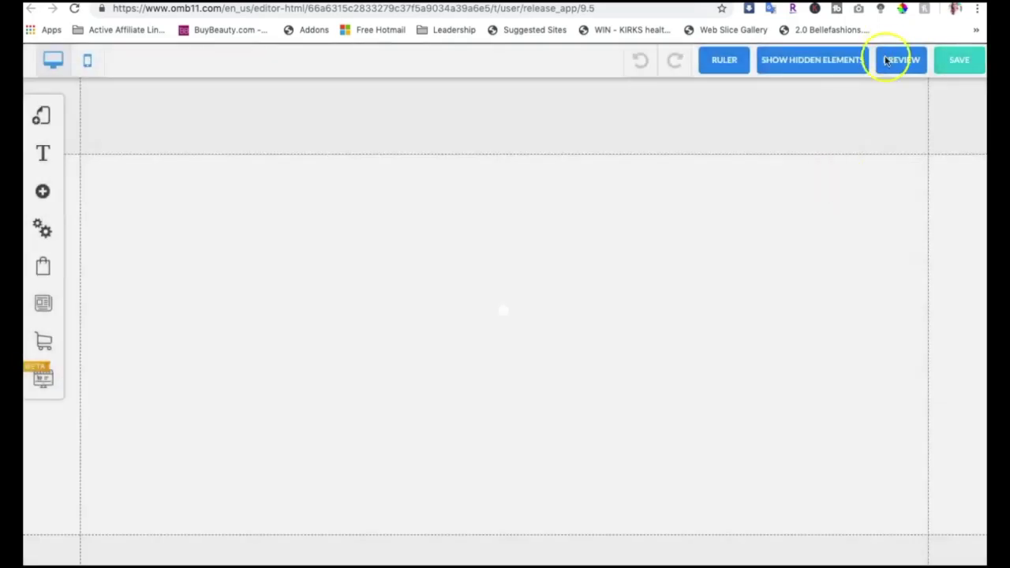
Step: Register and save the new blank page as site 'autotagtest'
{"action": "left_click", "coordinate": [958, 61]}
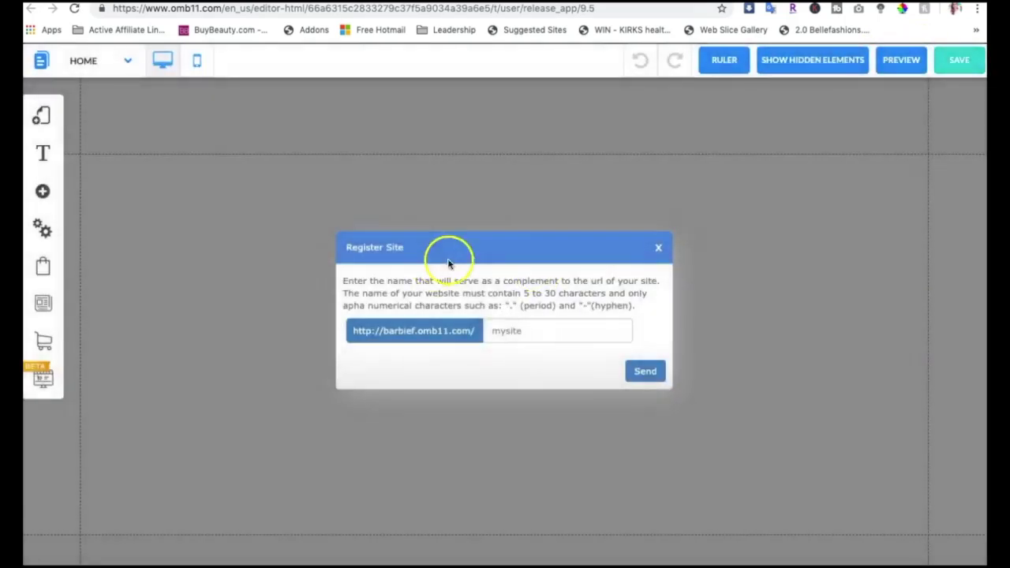
{"action": "left_click", "coordinate": [523, 330]}
{"action": "type", "text": "autotastest"}
{"action": "left_click", "coordinate": [548, 330]}
{"action": "left_click", "coordinate": [642, 371]}
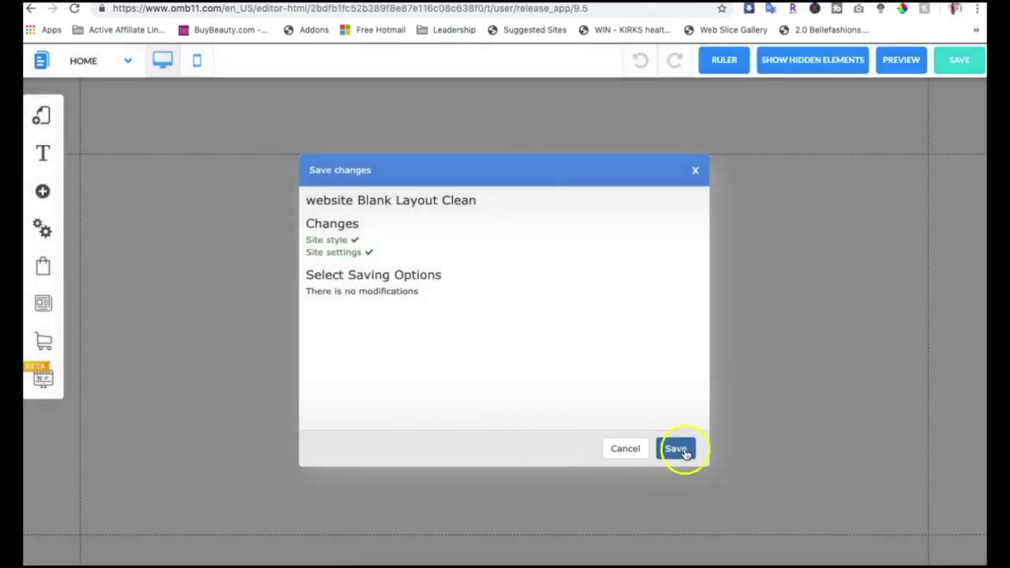
{"action": "left_click", "coordinate": [677, 449]}
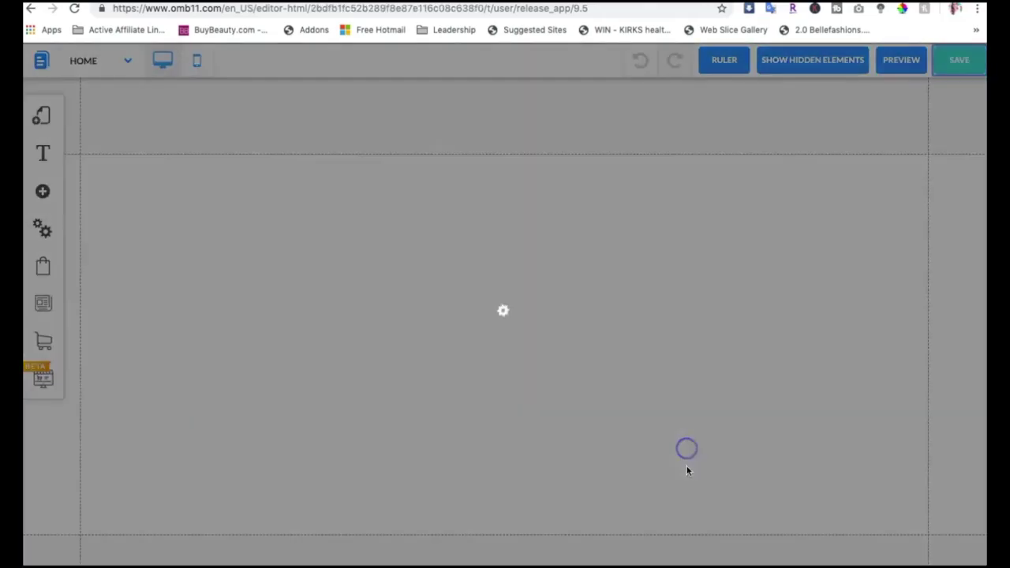
Step: Dismiss the save alert, shorten the header section and move the bottom section lower
{"action": "left_click", "coordinate": [577, 275]}
{"action": "left_click_drag", "start_coordinate": [512, 167], "coordinate": [507, 106]}
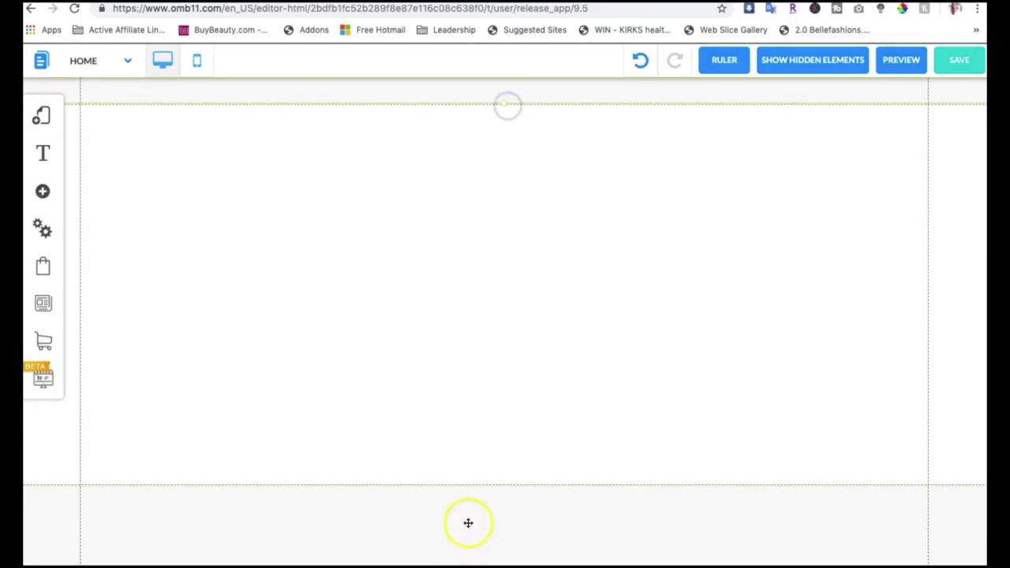
{"action": "left_click_drag", "start_coordinate": [493, 506], "coordinate": [494, 545]}
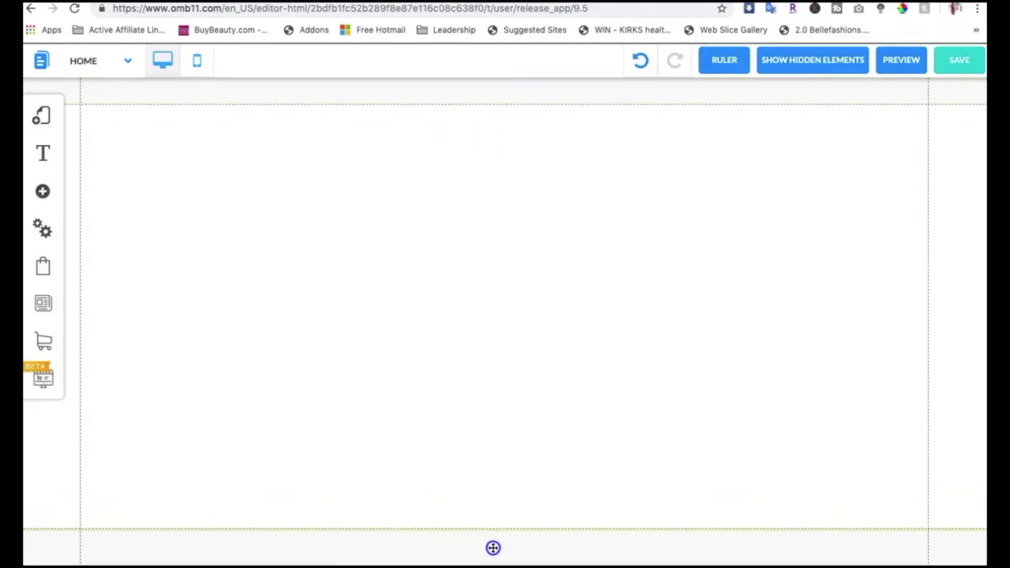
Step: Add a Standard (Dark Blue) banner to the top section and select it
{"action": "left_click", "coordinate": [258, 267]}
{"action": "left_click", "coordinate": [604, 280]}
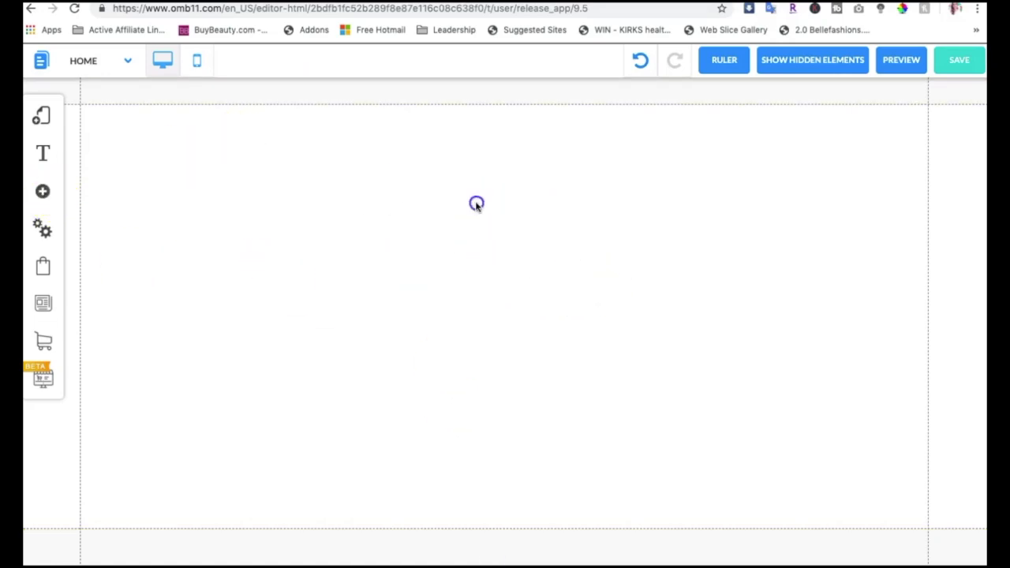
{"action": "left_click", "coordinate": [418, 245]}
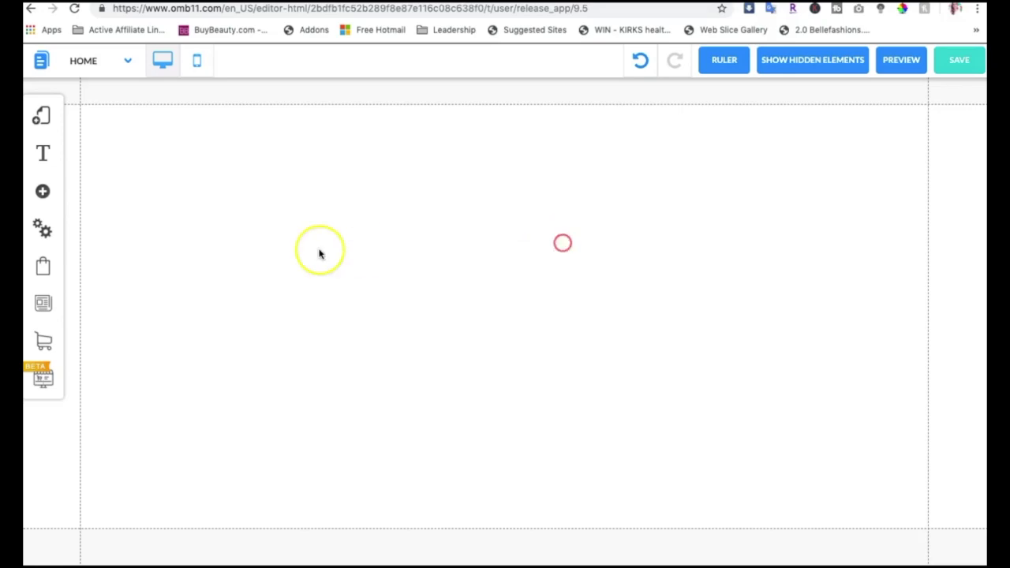
{"action": "left_click", "coordinate": [375, 269]}
{"action": "left_click", "coordinate": [43, 190]}
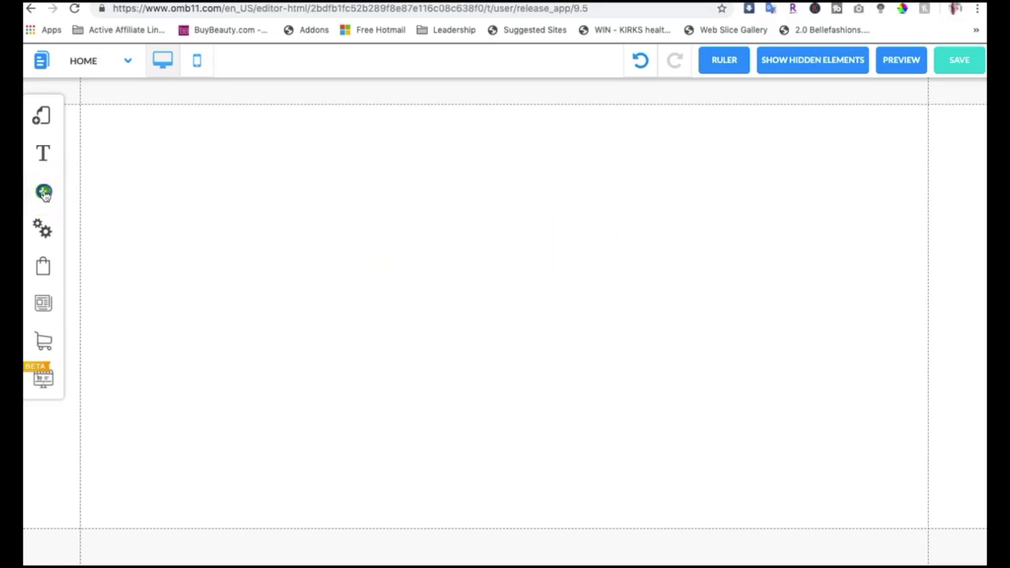
{"action": "left_click", "coordinate": [122, 230]}
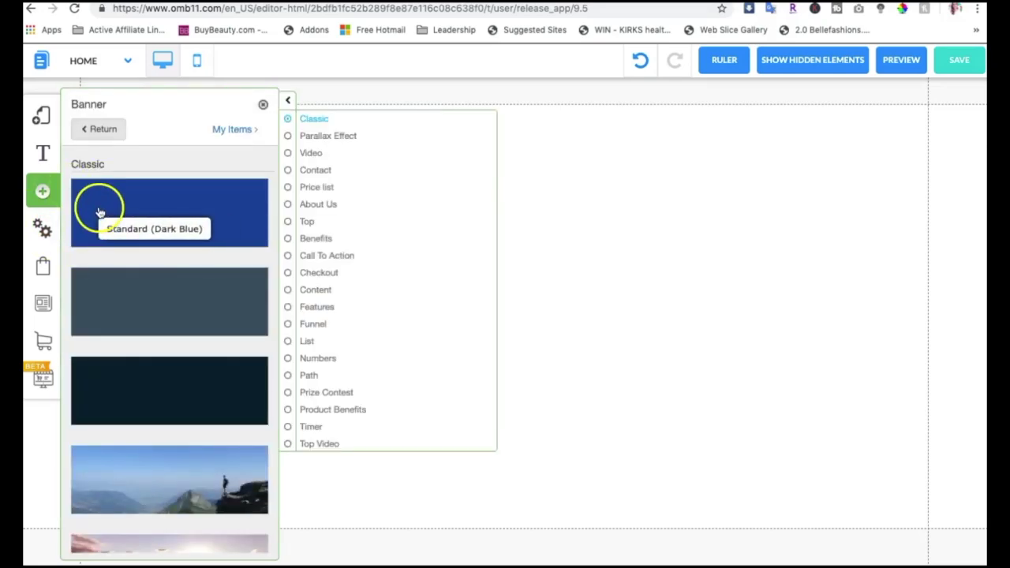
{"action": "left_click", "coordinate": [99, 212]}
{"action": "left_click", "coordinate": [607, 270]}
{"action": "left_click", "coordinate": [516, 195]}
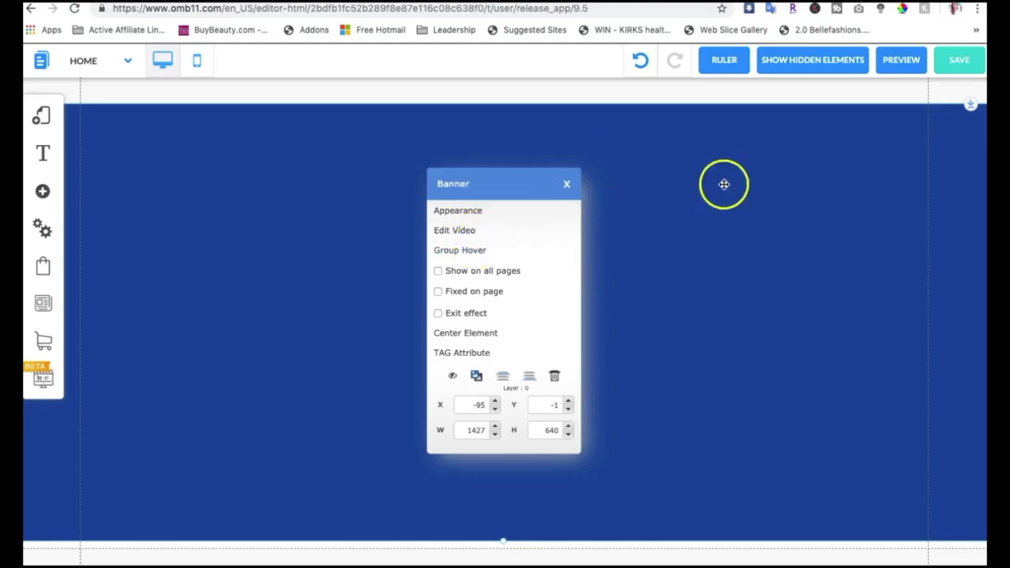
Step: Make the red wave image 3709559.png the banner background and close the style panel
{"action": "left_click", "coordinate": [466, 218]}
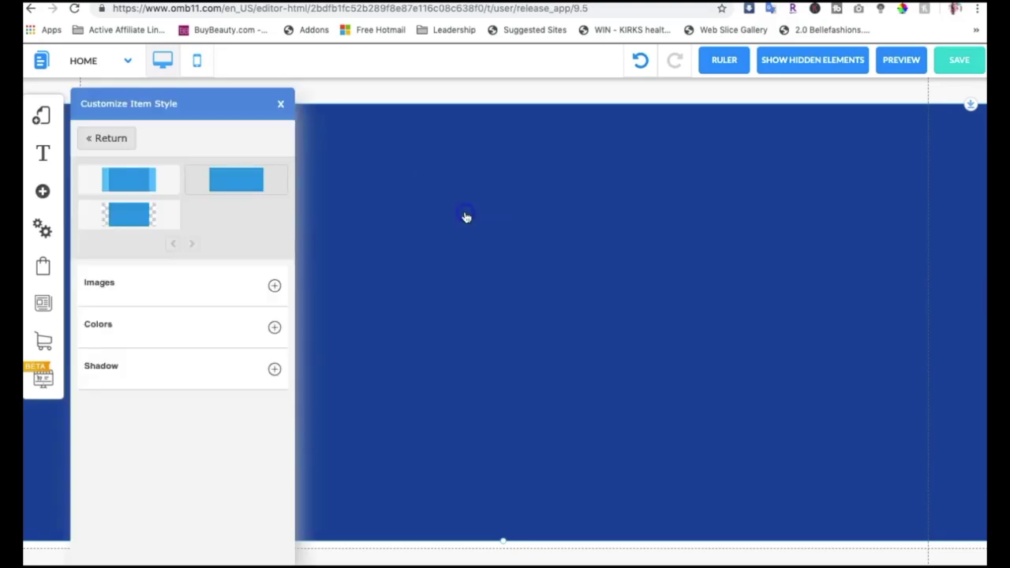
{"action": "left_click", "coordinate": [274, 286]}
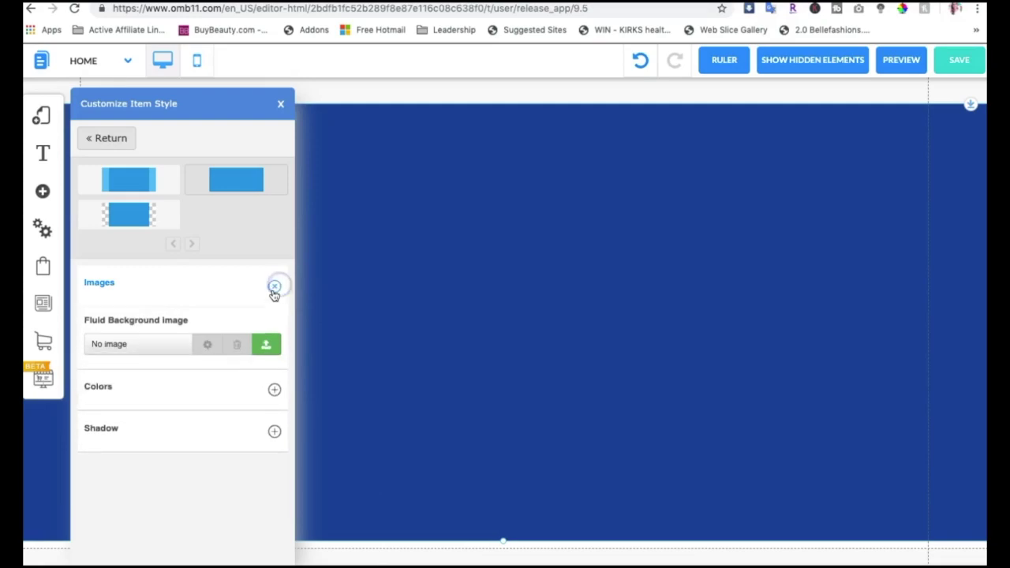
{"action": "left_click", "coordinate": [266, 345]}
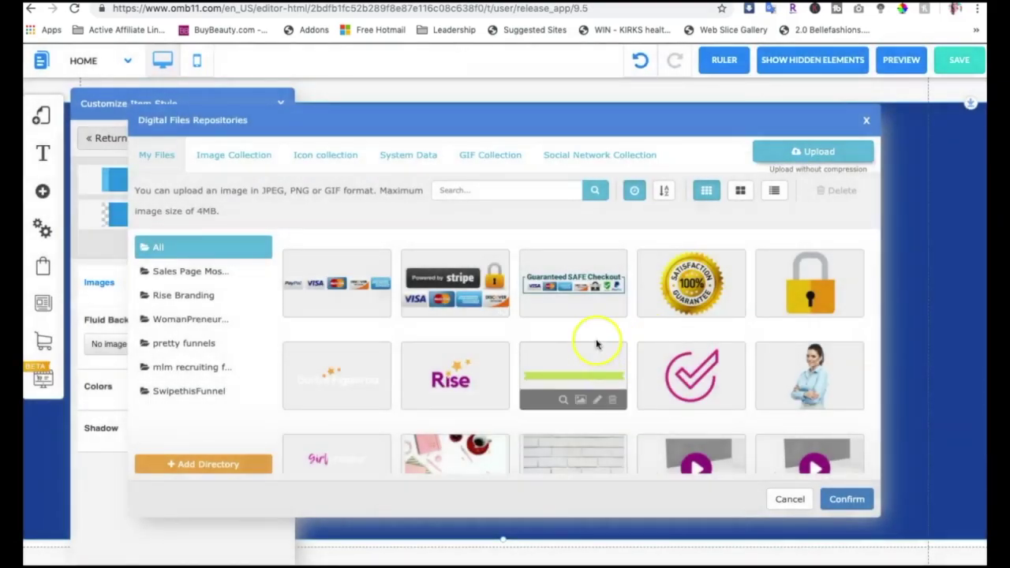
{"action": "scroll", "coordinate": [598, 340], "scroll_direction": "down", "scroll_amount": 10}
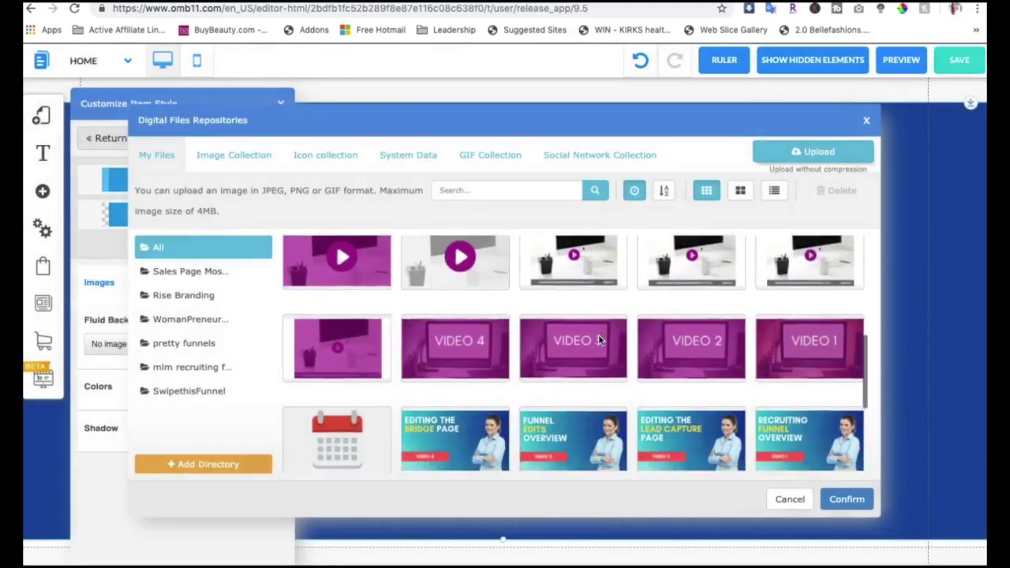
{"action": "scroll", "coordinate": [599, 340], "scroll_direction": "down", "scroll_amount": 2}
{"action": "scroll", "coordinate": [710, 331], "scroll_direction": "up", "scroll_amount": 2}
{"action": "mouse_move", "coordinate": [798, 304]}
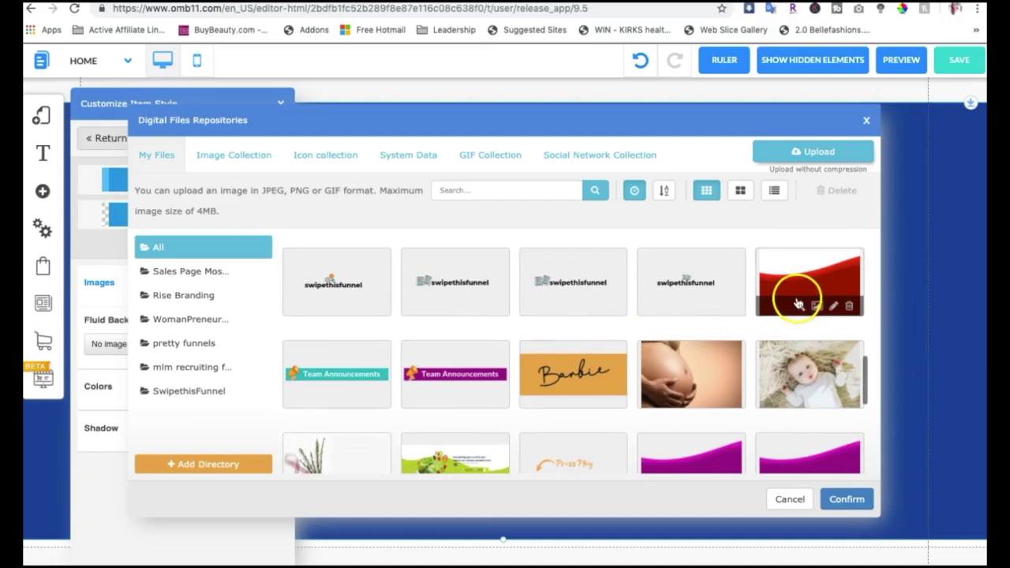
{"action": "left_click", "coordinate": [855, 502]}
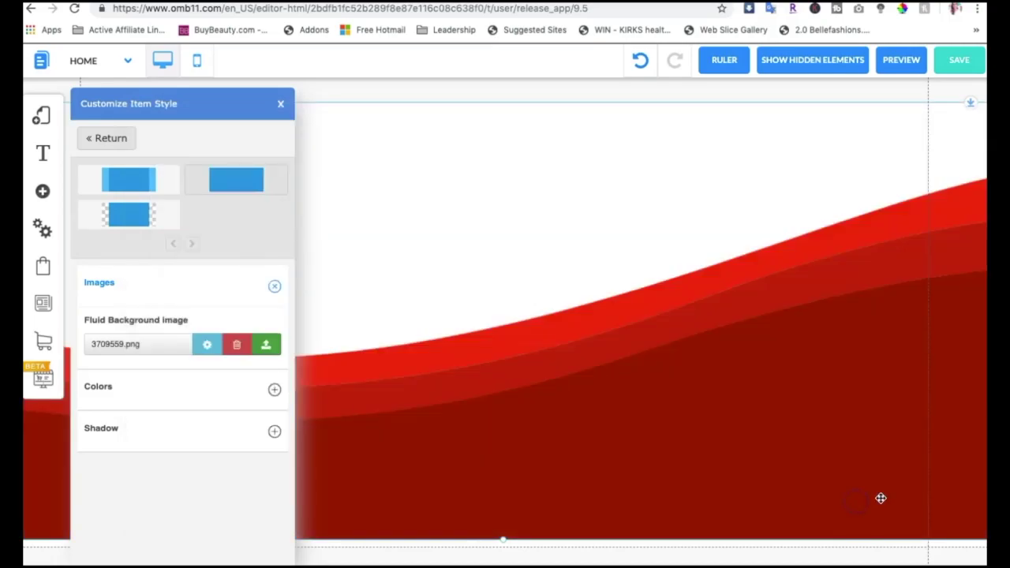
{"action": "left_click", "coordinate": [881, 497]}
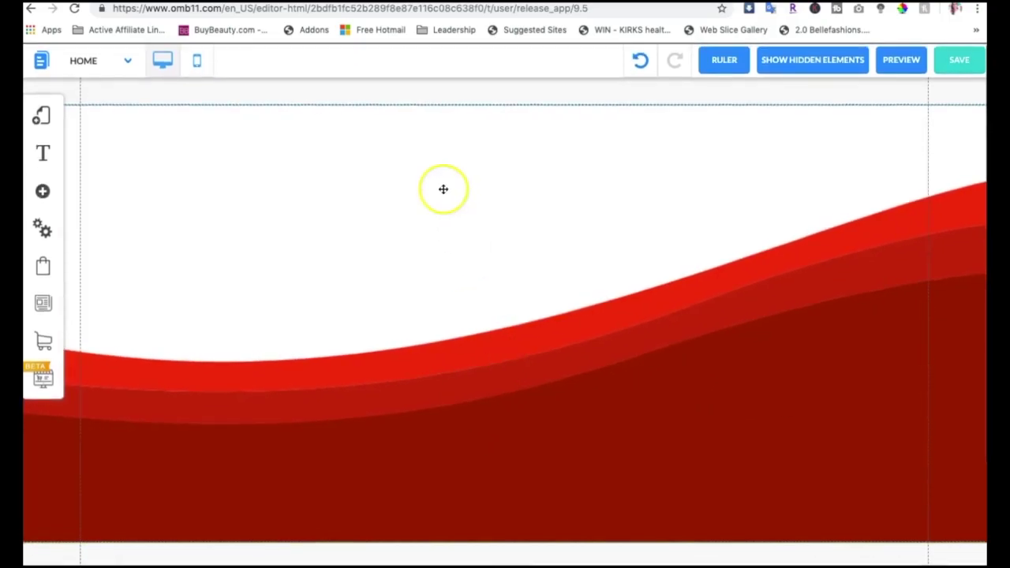
Step: Add an H3 Title Medium text box and move it to the section's top-left
{"action": "left_click", "coordinate": [285, 213]}
{"action": "left_click", "coordinate": [468, 403]}
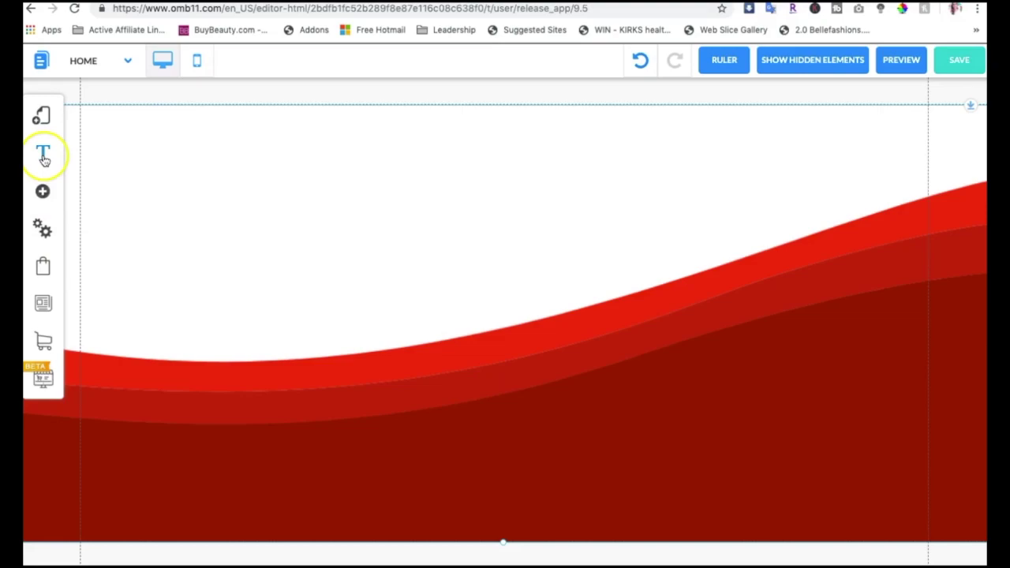
{"action": "left_click", "coordinate": [43, 191]}
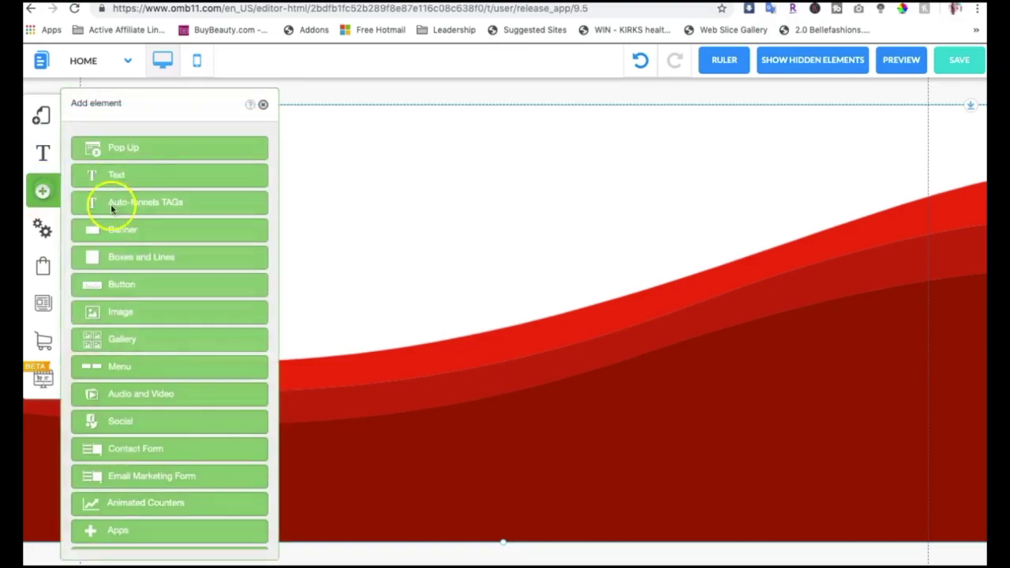
{"action": "left_click", "coordinate": [141, 172]}
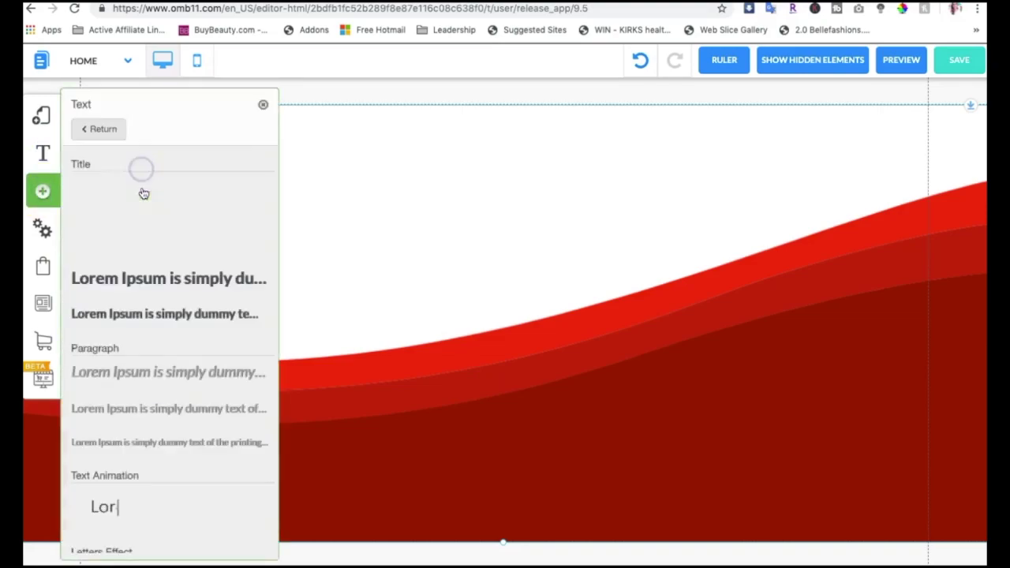
{"action": "left_click", "coordinate": [140, 277]}
{"action": "left_click", "coordinate": [487, 227]}
{"action": "left_click_drag", "start_coordinate": [410, 268], "coordinate": [182, 157]}
Step: Replace the Lorem Ipsum placeholder with the heading "You've Been Invited By:"
{"action": "left_click", "coordinate": [183, 157]}
{"action": "left_click_drag", "start_coordinate": [98, 148], "coordinate": [270, 167]}
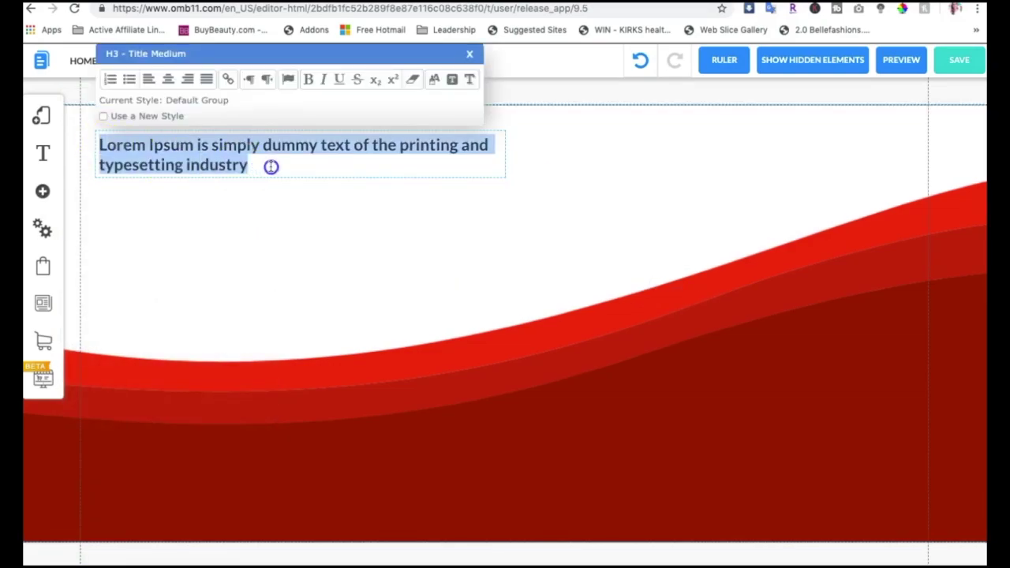
{"action": "type", "text": "You've Been Invited By:"}
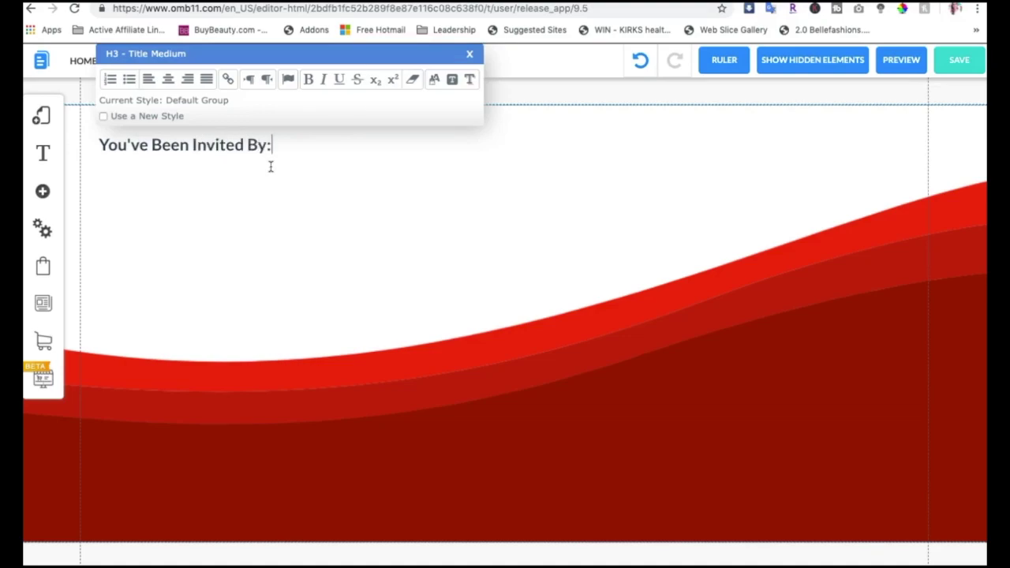
{"action": "left_click", "coordinate": [257, 221]}
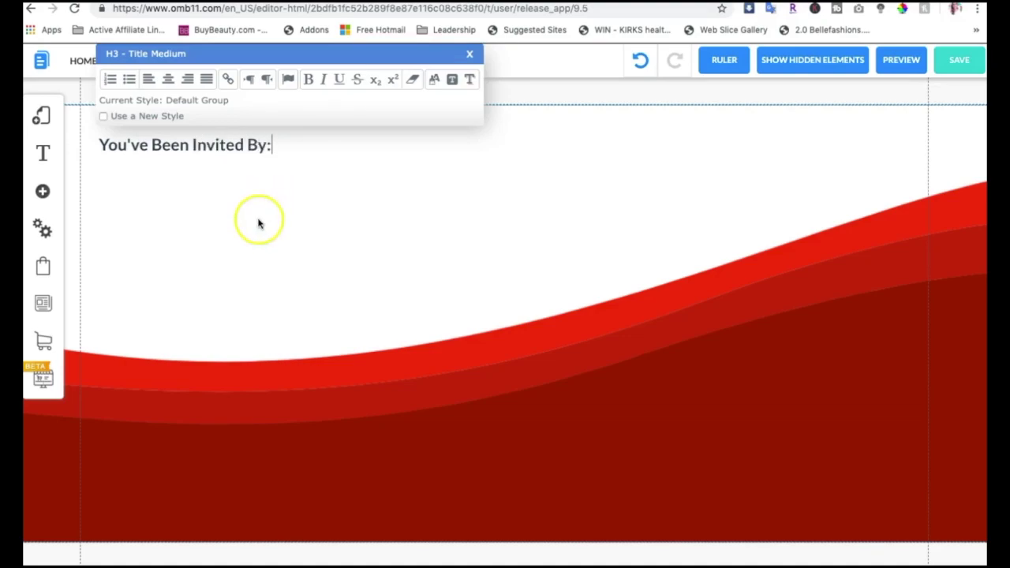
{"action": "left_click", "coordinate": [138, 161]}
{"action": "left_click", "coordinate": [43, 194]}
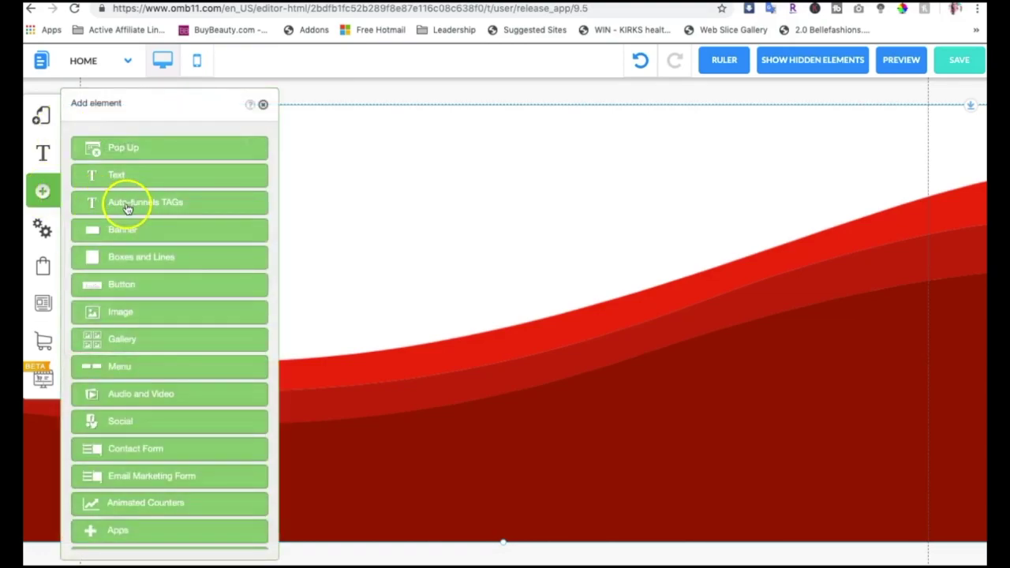
Step: Add a Combined Tag Full name auto-funnel tag and place it under the heading
{"action": "left_click", "coordinate": [126, 207]}
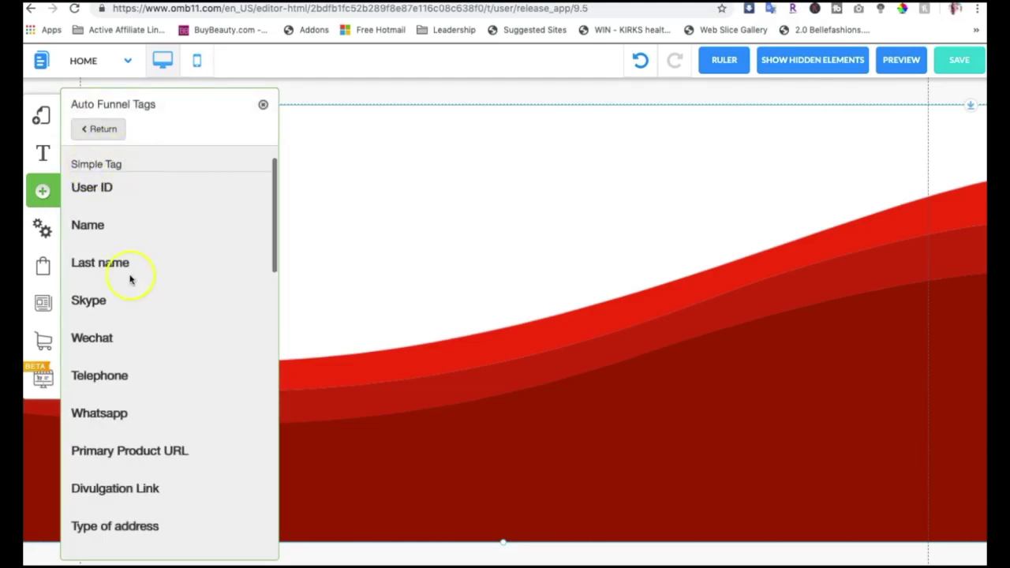
{"action": "scroll", "coordinate": [187, 295], "scroll_direction": "down", "scroll_amount": 5}
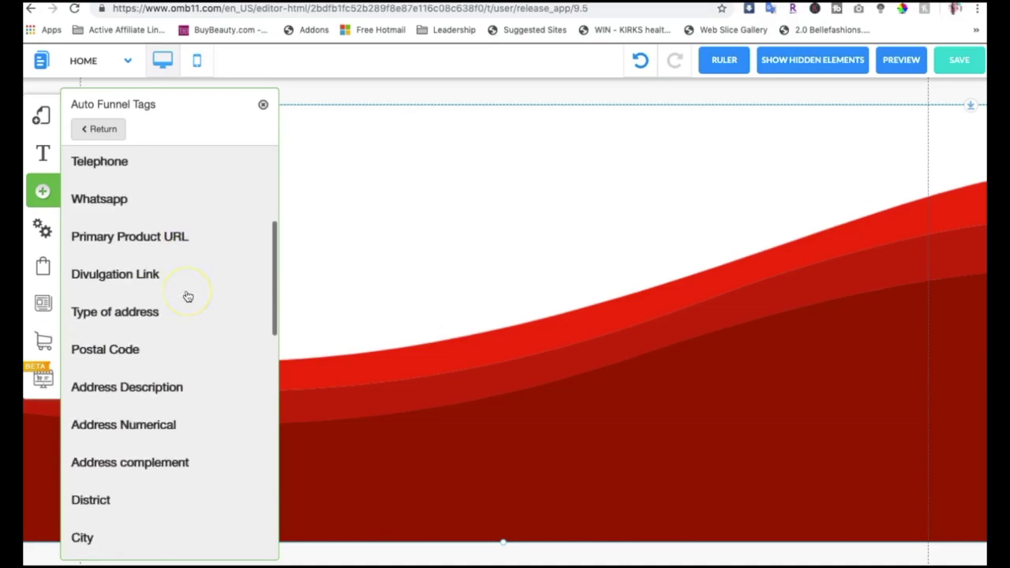
{"action": "scroll", "coordinate": [187, 296], "scroll_direction": "down", "scroll_amount": 9}
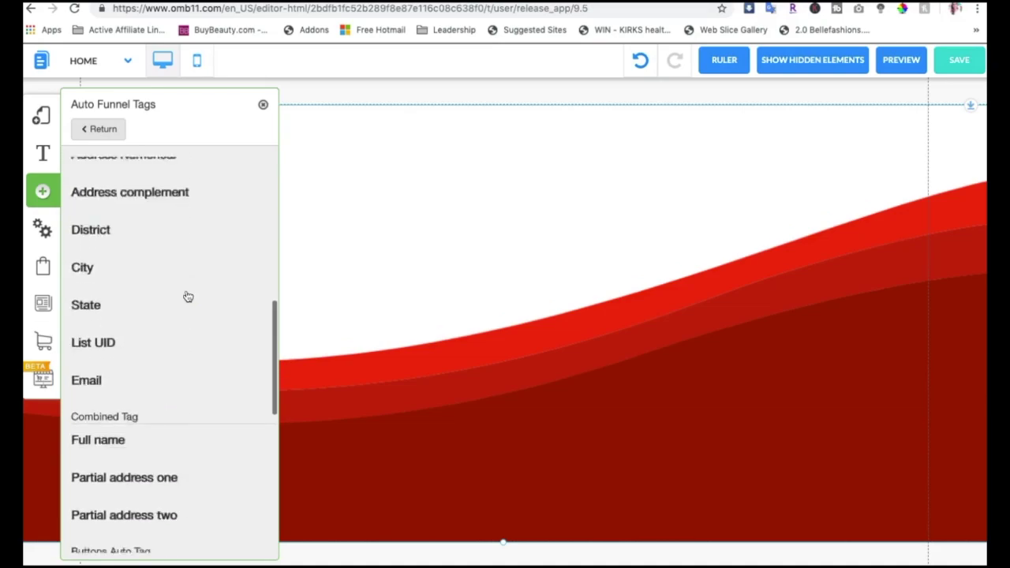
{"action": "left_click", "coordinate": [112, 347]}
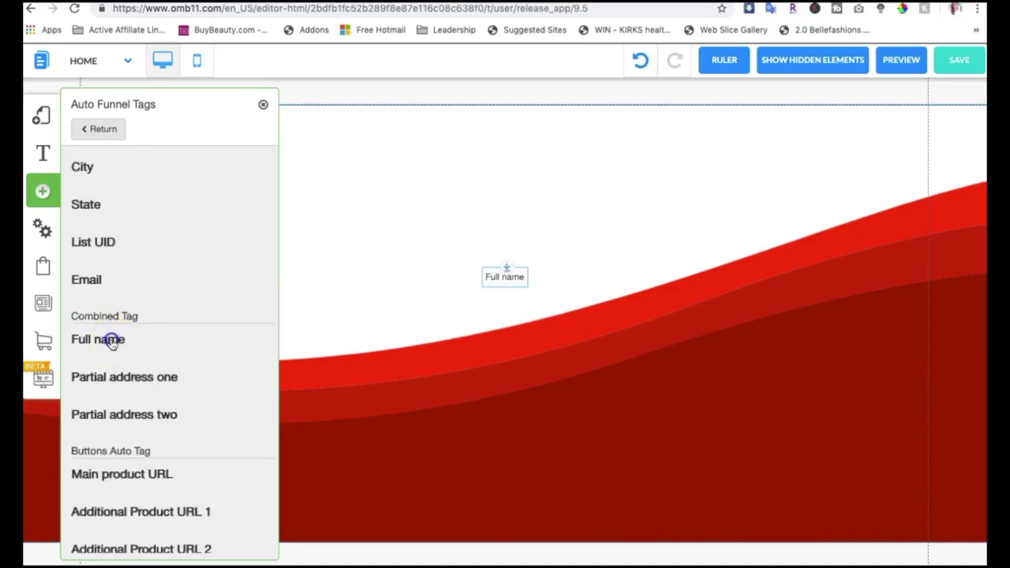
{"action": "left_click", "coordinate": [500, 277]}
{"action": "left_click_drag", "start_coordinate": [500, 277], "coordinate": [122, 175]}
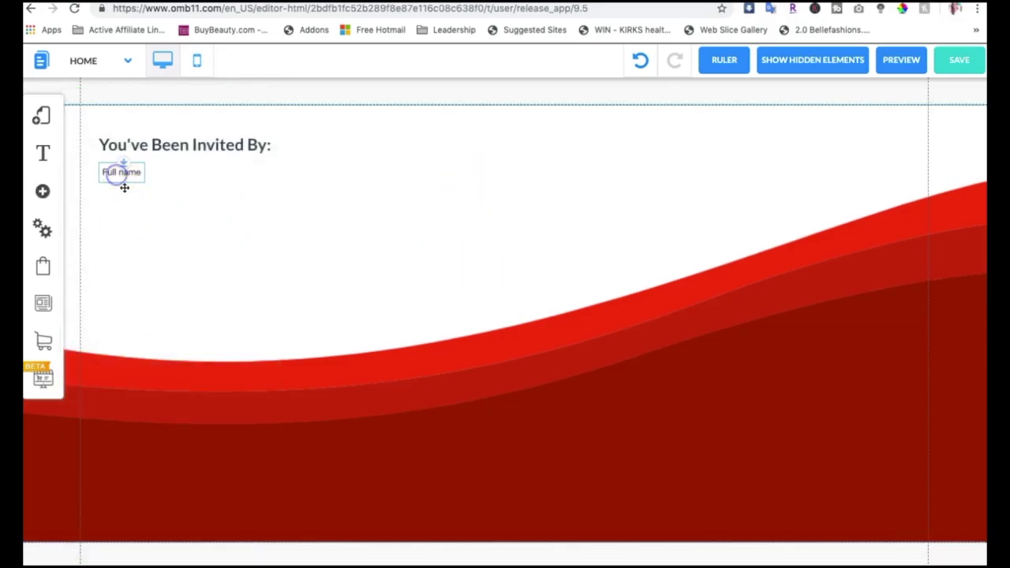
{"action": "left_click", "coordinate": [122, 173]}
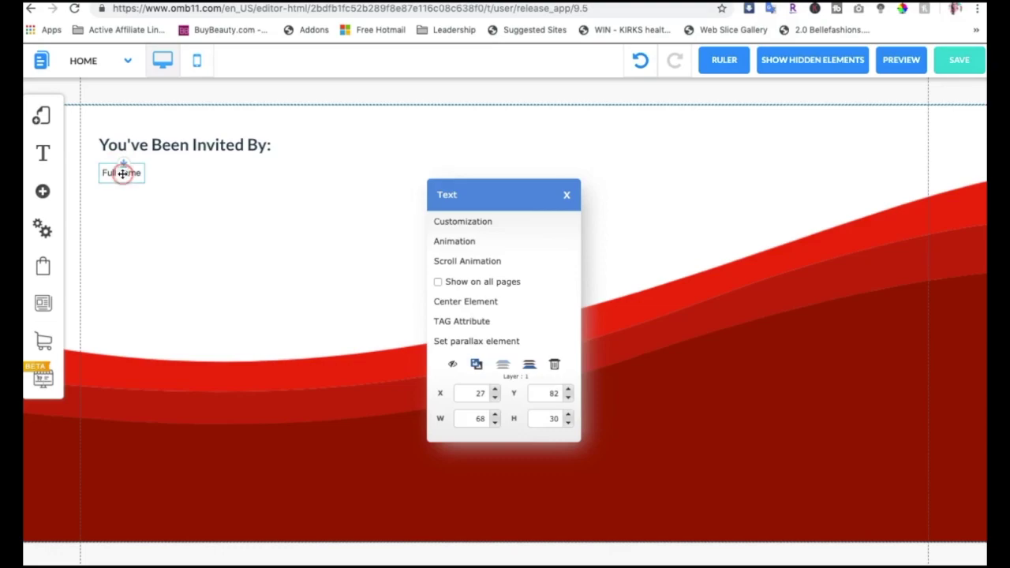
Step: Set the Full name tag's text to font size 25 in Lato Regular
{"action": "left_click", "coordinate": [490, 233]}
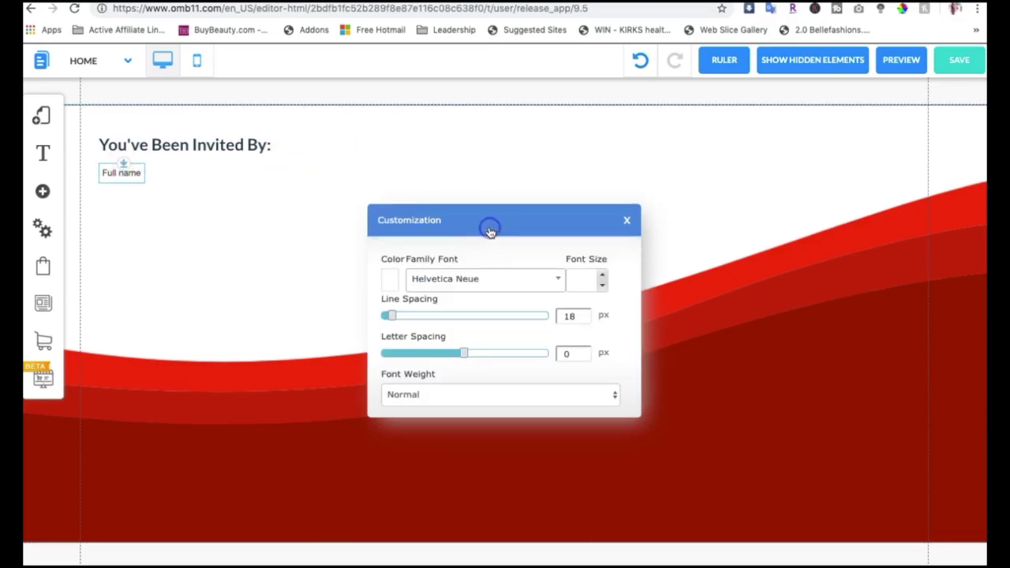
{"action": "left_click", "coordinate": [604, 277]}
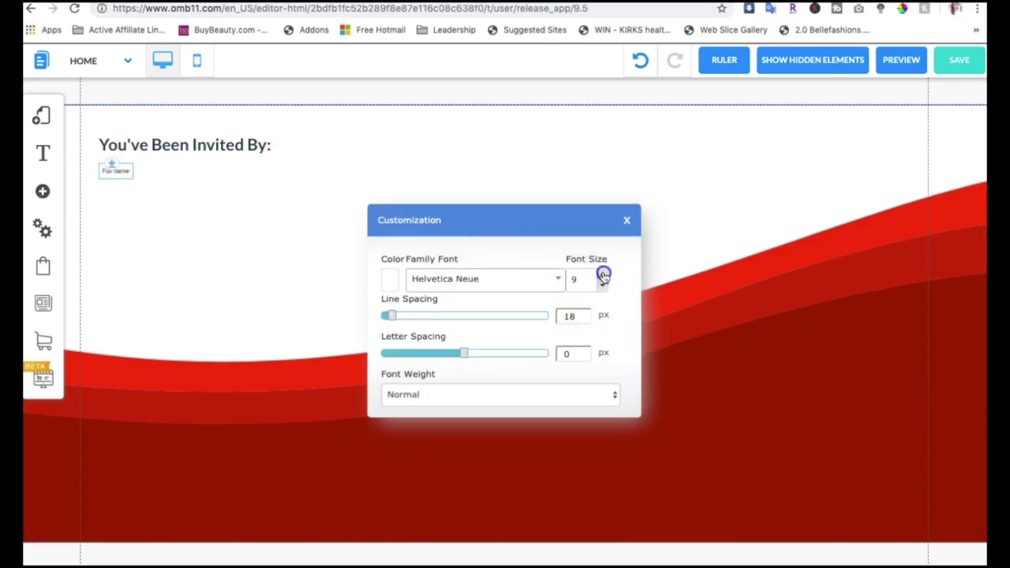
{"action": "left_click", "coordinate": [603, 274]}
{"action": "left_click", "coordinate": [604, 274]}
{"action": "left_click", "coordinate": [604, 275]}
{"action": "left_click", "coordinate": [603, 274]}
{"action": "left_click", "coordinate": [603, 284]}
{"action": "left_click", "coordinate": [497, 281]}
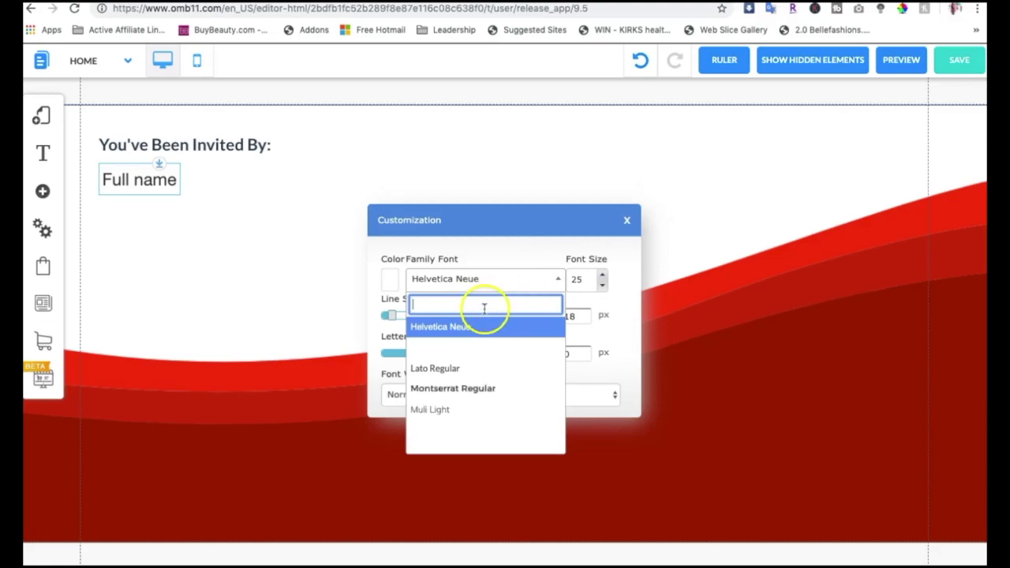
{"action": "left_click", "coordinate": [439, 367]}
{"action": "left_click", "coordinate": [290, 215]}
Step: Colour the Full name text dark blue, then nudge the heading and tag slightly up
{"action": "left_click", "coordinate": [389, 280]}
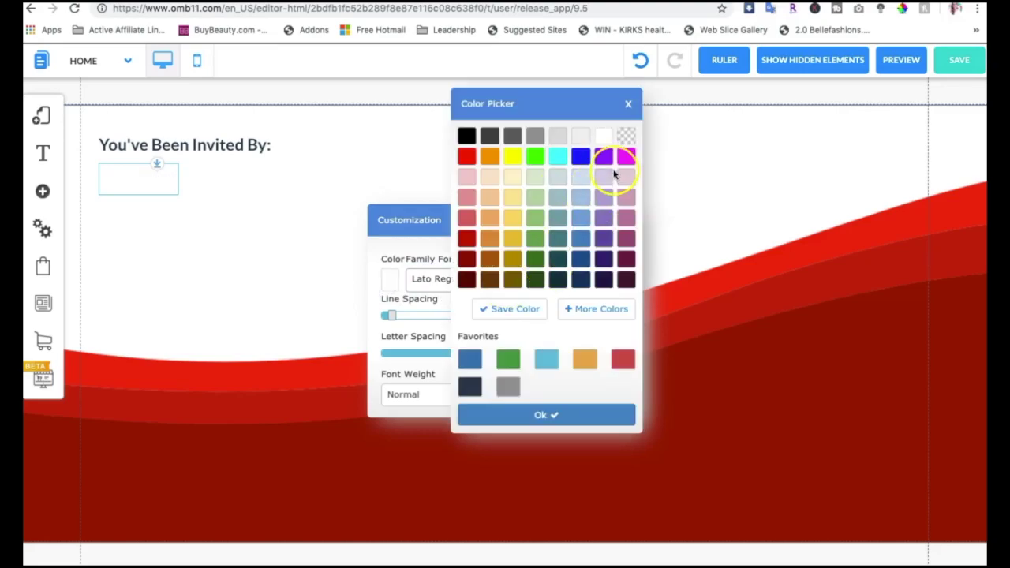
{"action": "left_click", "coordinate": [578, 257]}
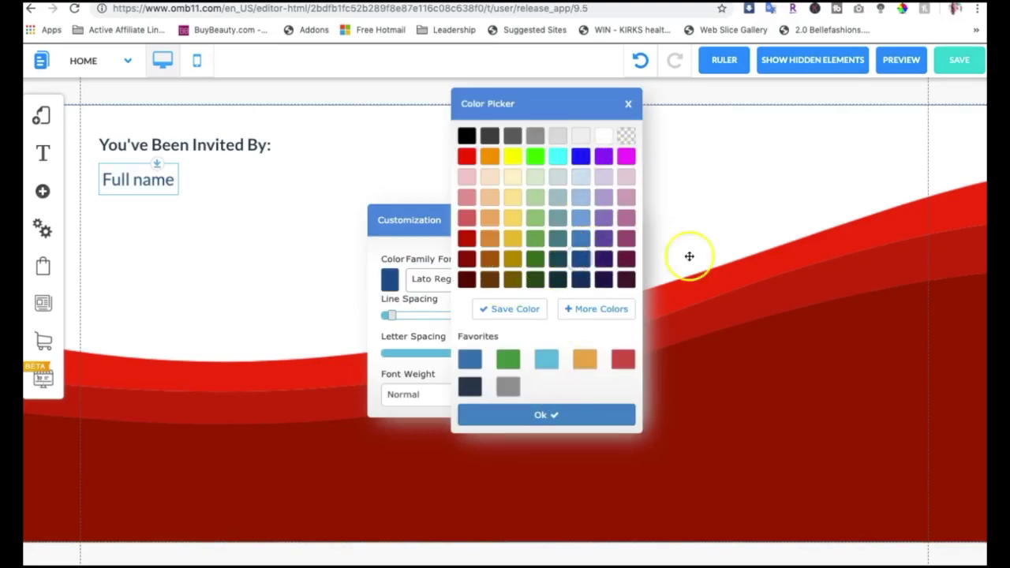
{"action": "left_click", "coordinate": [747, 228]}
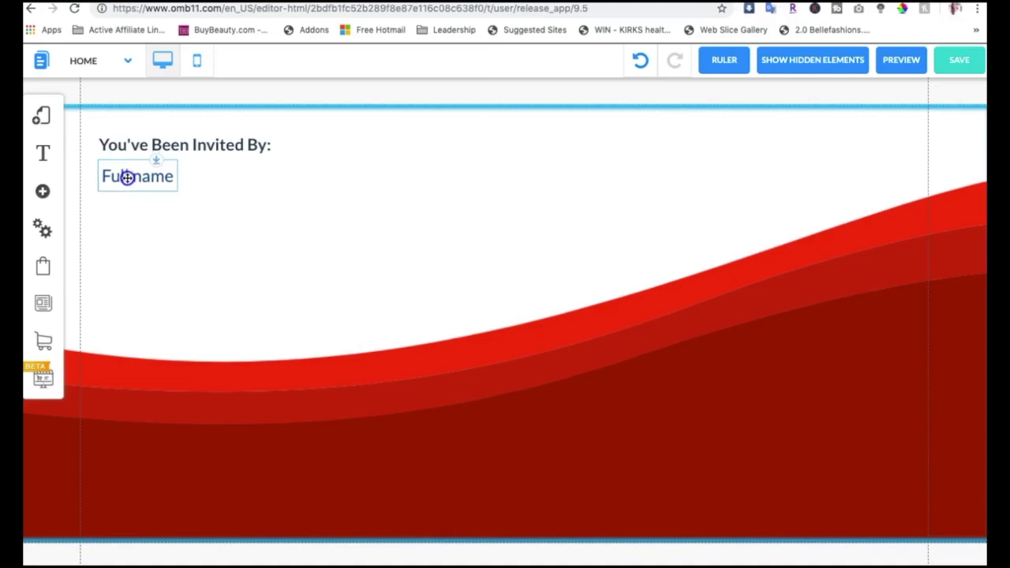
{"action": "left_click_drag", "start_coordinate": [129, 168], "coordinate": [133, 133]}
{"action": "left_click", "coordinate": [129, 164]}
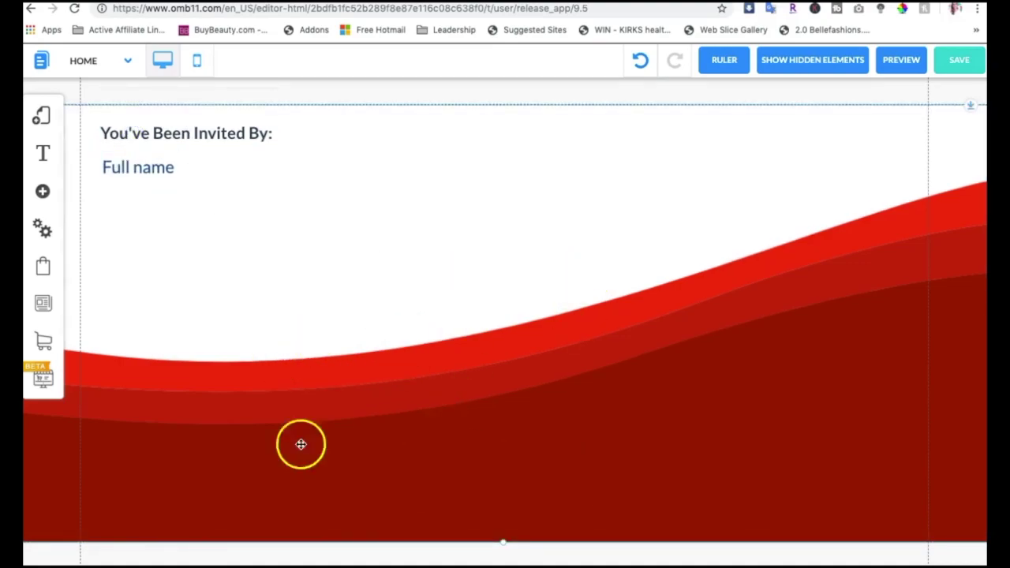
Step: Add a YouTube video below the Full name tag, enlarge it and shift it slightly down
{"action": "left_click", "coordinate": [43, 193]}
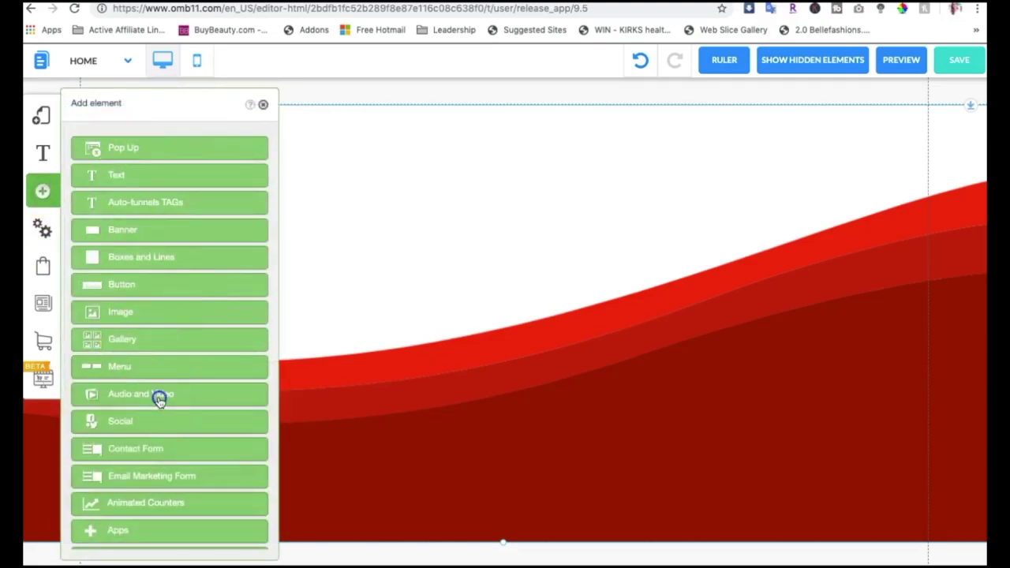
{"action": "left_click", "coordinate": [158, 399]}
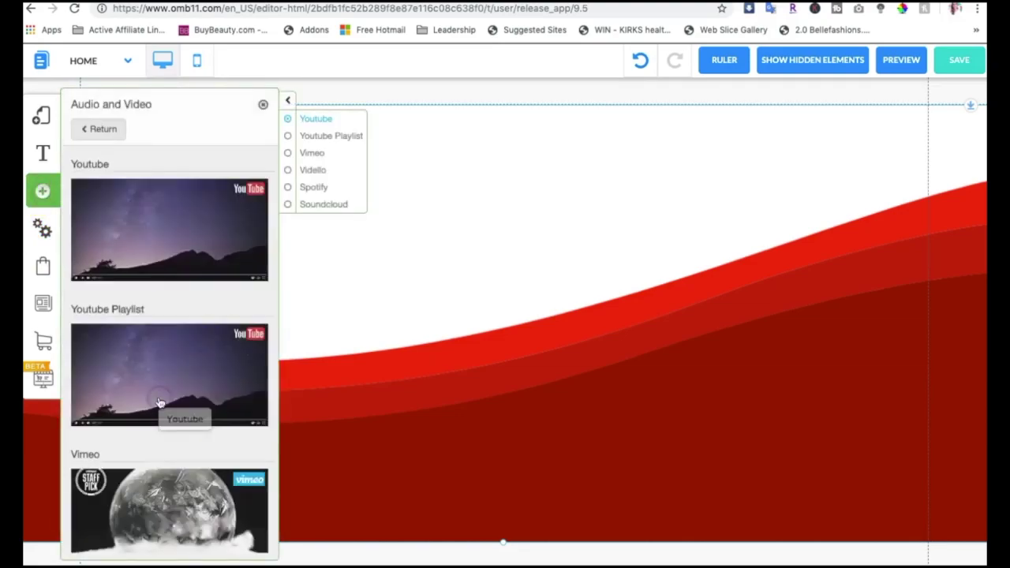
{"action": "left_click", "coordinate": [145, 219]}
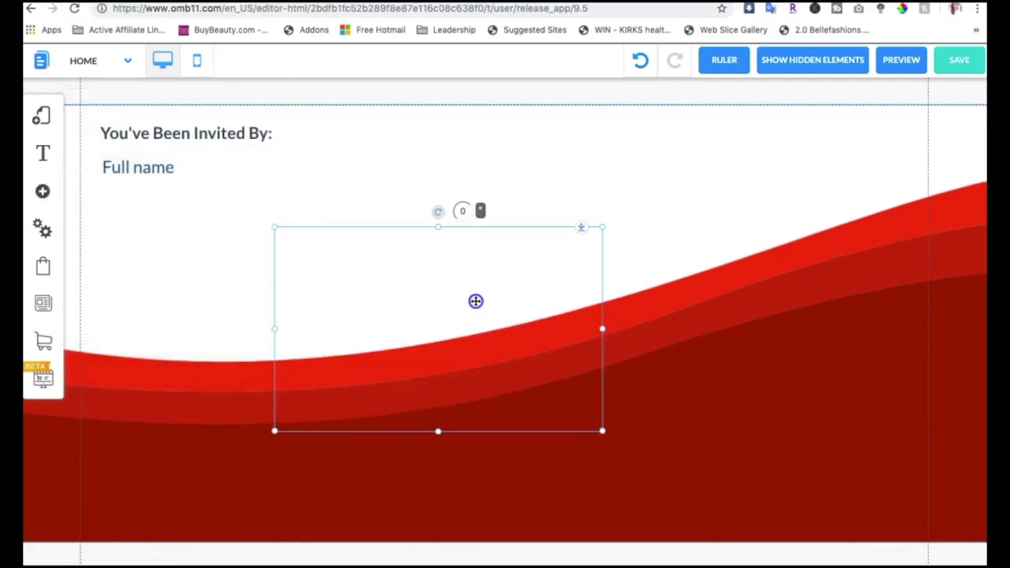
{"action": "left_click", "coordinate": [604, 423]}
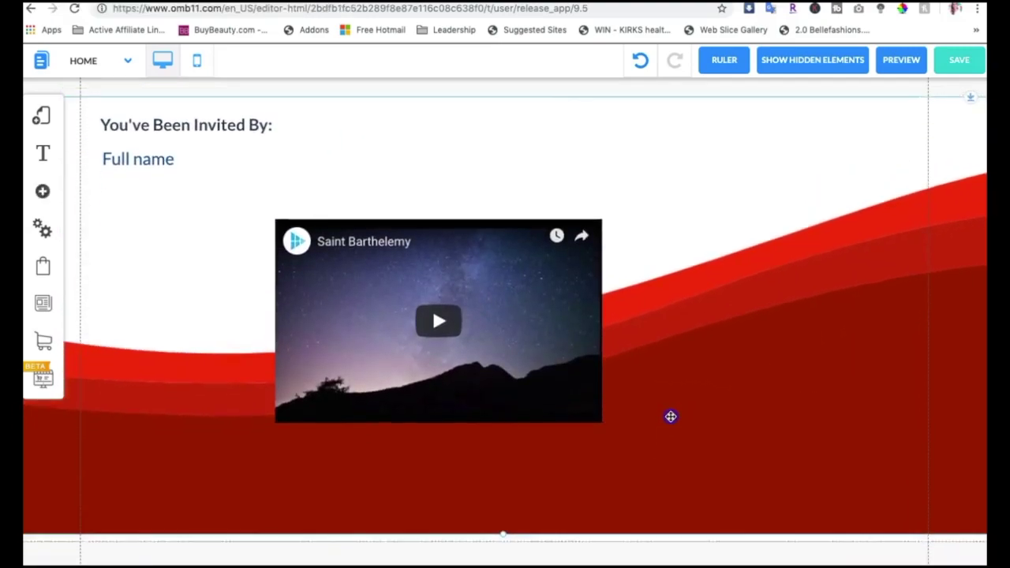
{"action": "left_click", "coordinate": [597, 394]}
{"action": "left_click_drag", "start_coordinate": [604, 398], "coordinate": [718, 468]}
{"action": "mouse_move", "coordinate": [597, 325]}
{"action": "left_mouse_down"}
{"action": "mouse_move", "coordinate": [597, 316]}
{"action": "mouse_move", "coordinate": [591, 340]}
{"action": "left_mouse_up"}
{"action": "left_click", "coordinate": [836, 308]}
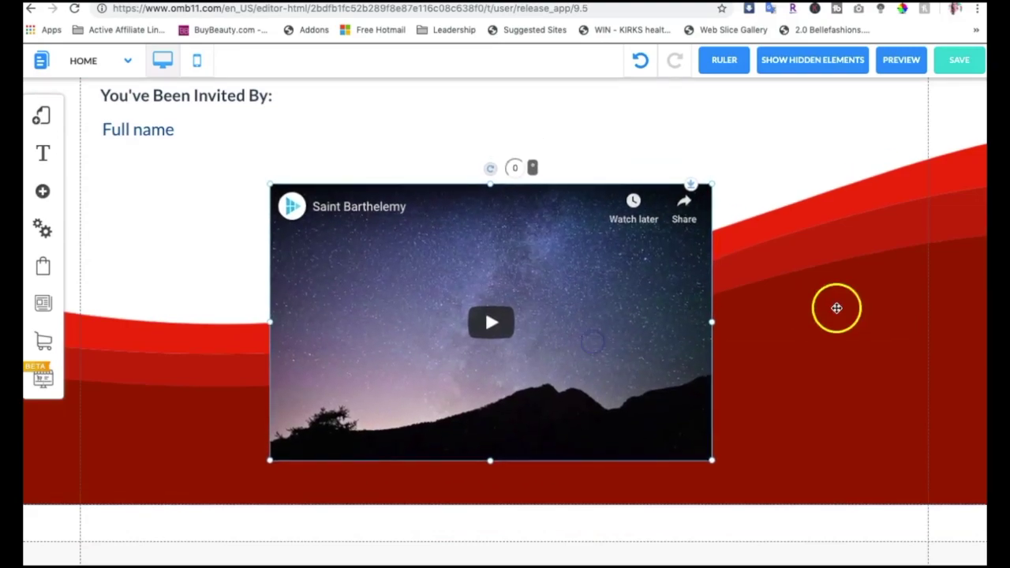
Step: Drag the red banner section's bottom edge down to make it taller, then check the layout
{"action": "scroll", "coordinate": [834, 307], "scroll_direction": "down", "scroll_amount": 2}
{"action": "left_click", "coordinate": [830, 308]}
{"action": "left_click", "coordinate": [633, 429]}
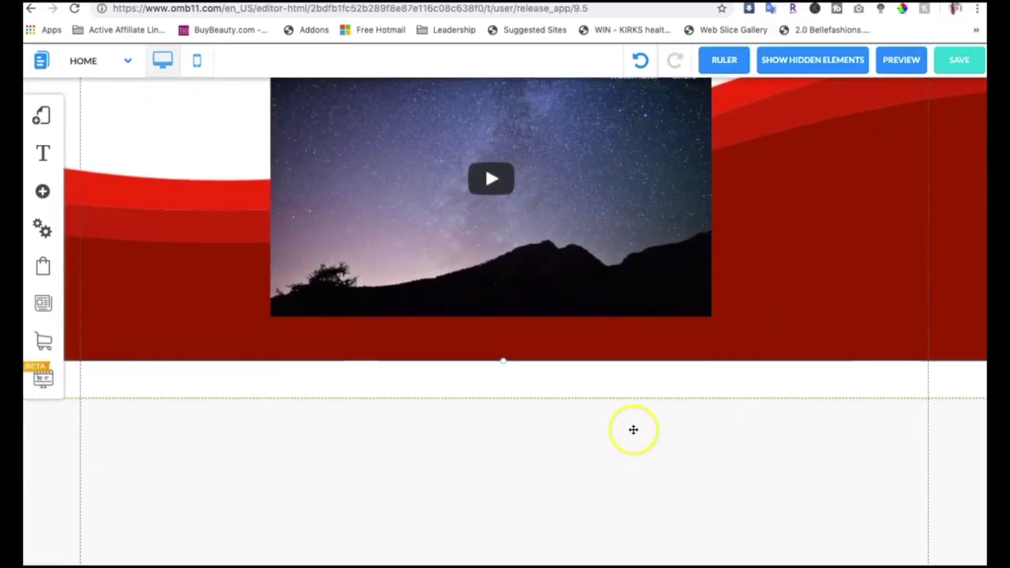
{"action": "left_click_drag", "start_coordinate": [502, 375], "coordinate": [497, 480]}
{"action": "left_click", "coordinate": [528, 420]}
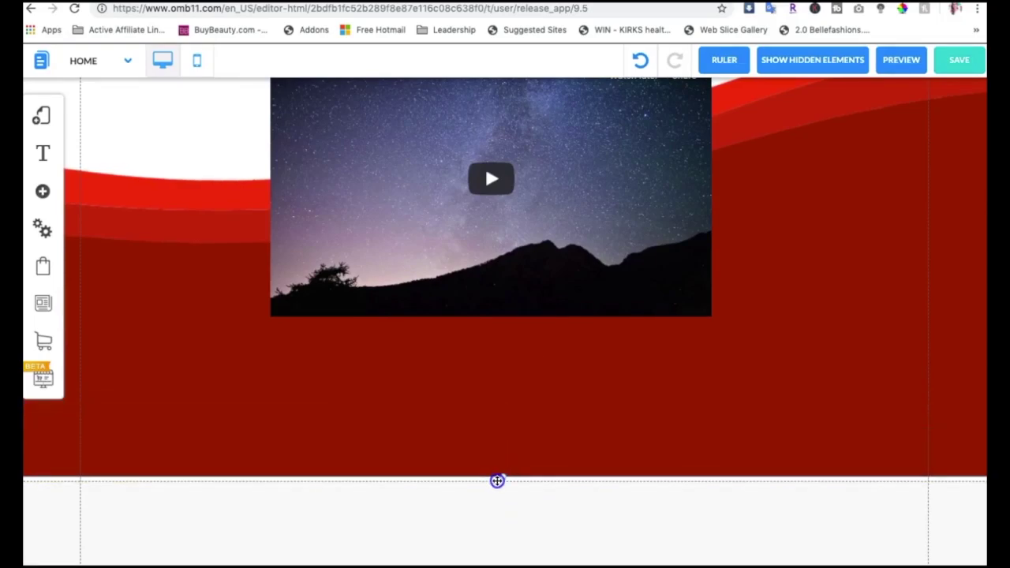
{"action": "scroll", "coordinate": [561, 331], "scroll_direction": "up", "scroll_amount": 3}
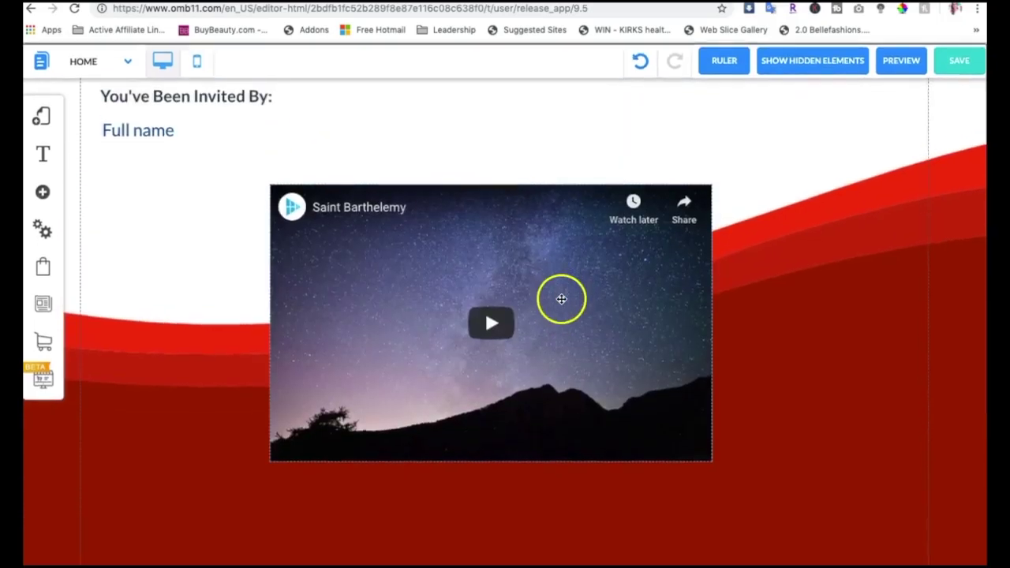
{"action": "scroll", "coordinate": [565, 383], "scroll_direction": "down", "scroll_amount": 3}
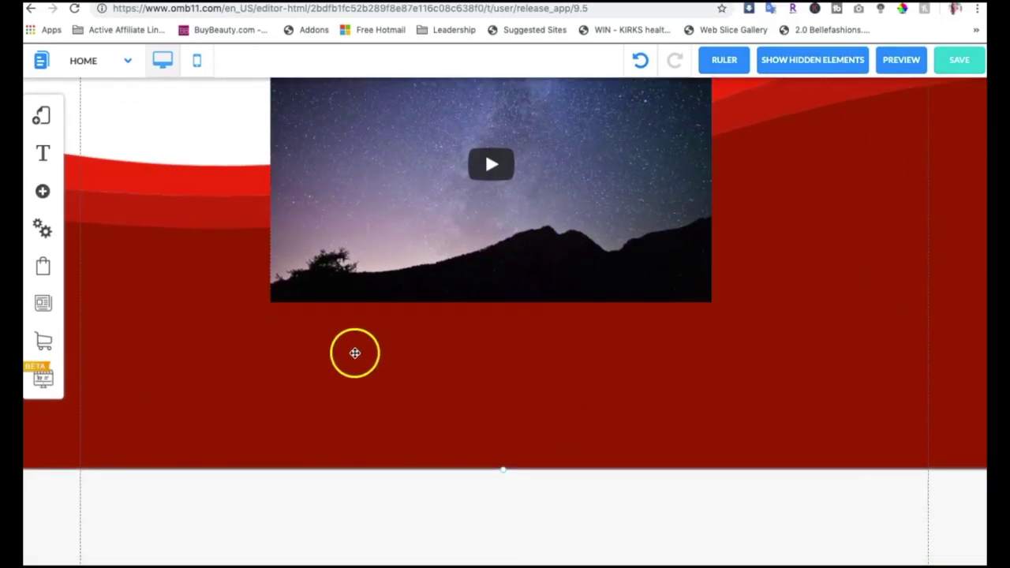
Step: Browse the Auto-Funnels TAGs list down to Buttons Auto Tag, then switch to the Account info tab
{"action": "left_click", "coordinate": [40, 192]}
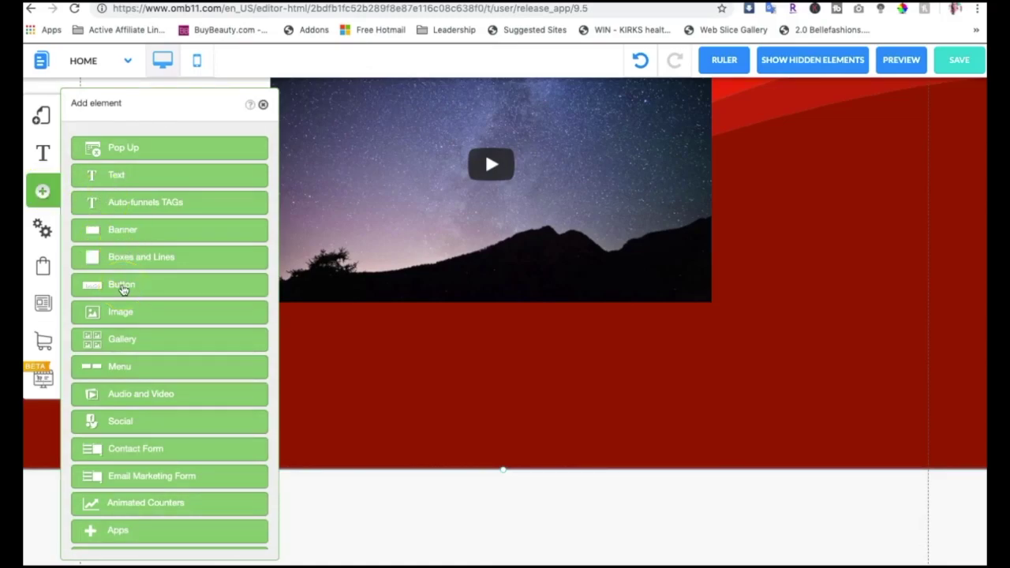
{"action": "left_click", "coordinate": [132, 204]}
{"action": "scroll", "coordinate": [128, 264], "scroll_direction": "down", "scroll_amount": 5}
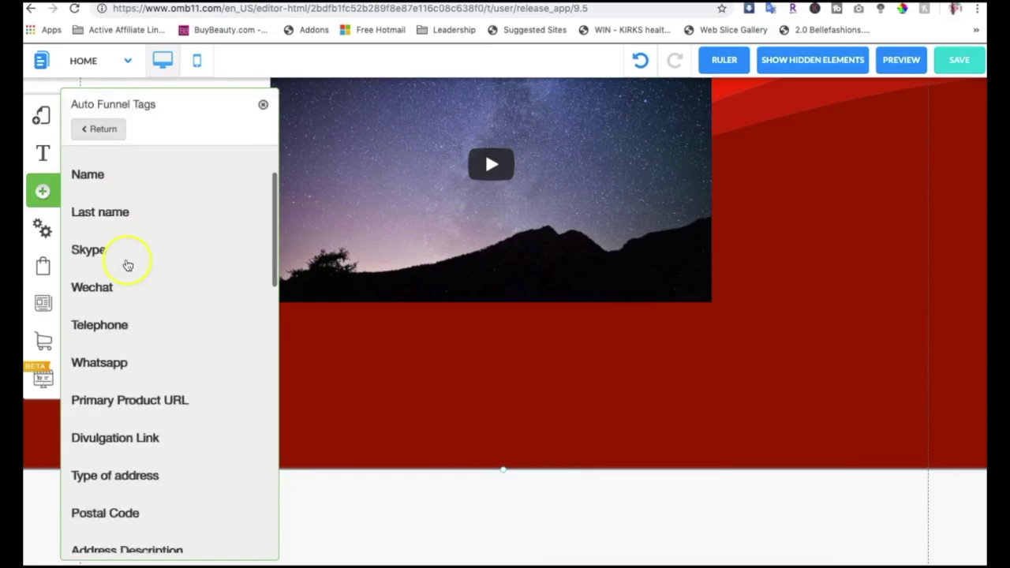
{"action": "scroll", "coordinate": [126, 263], "scroll_direction": "down", "scroll_amount": 10}
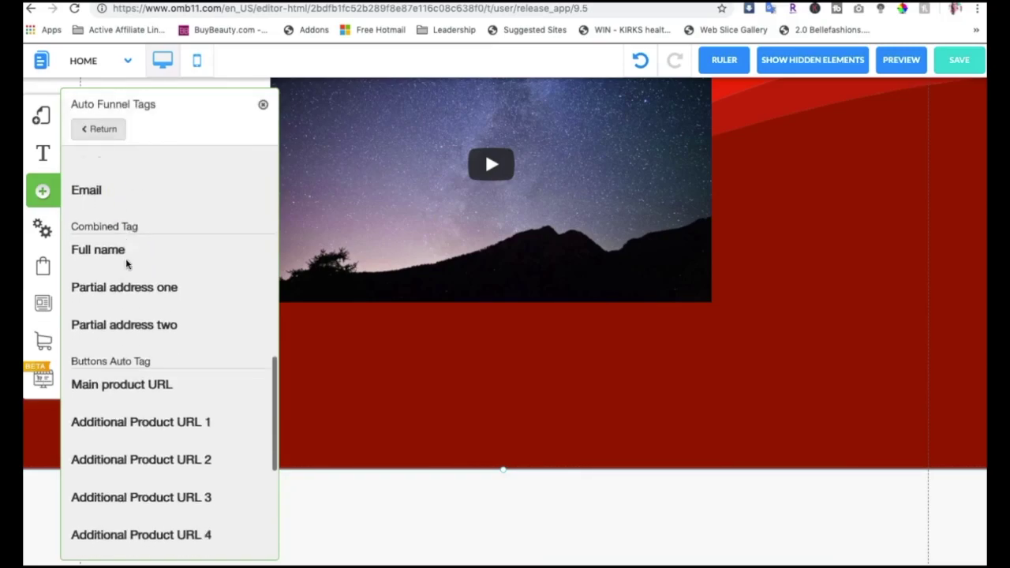
{"action": "scroll", "coordinate": [127, 264], "scroll_direction": "down", "scroll_amount": 1}
{"action": "scroll", "coordinate": [128, 260], "scroll_direction": "up", "scroll_amount": 3}
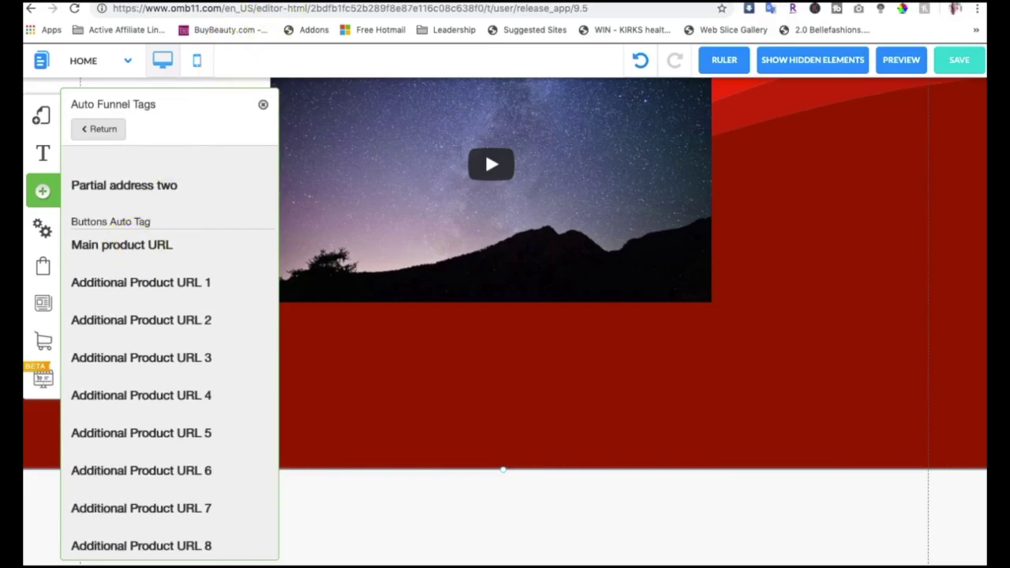
{"action": "key", "text": "ctrl+Tab"}
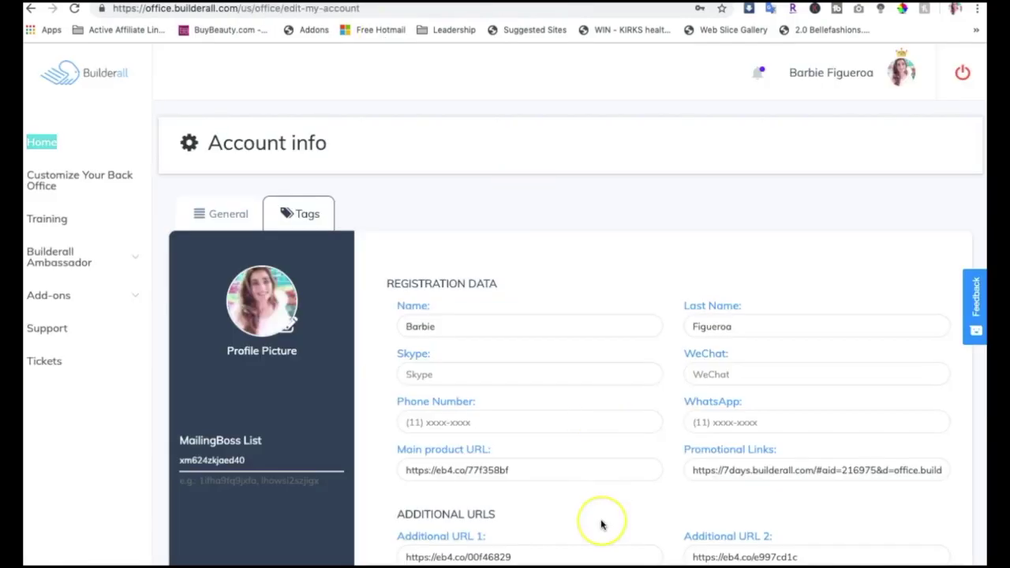
Step: Select the Main product URL value on the Account info page, then return to the page editor
{"action": "scroll", "coordinate": [602, 523], "scroll_direction": "down", "scroll_amount": 3}
{"action": "left_click", "coordinate": [518, 280]}
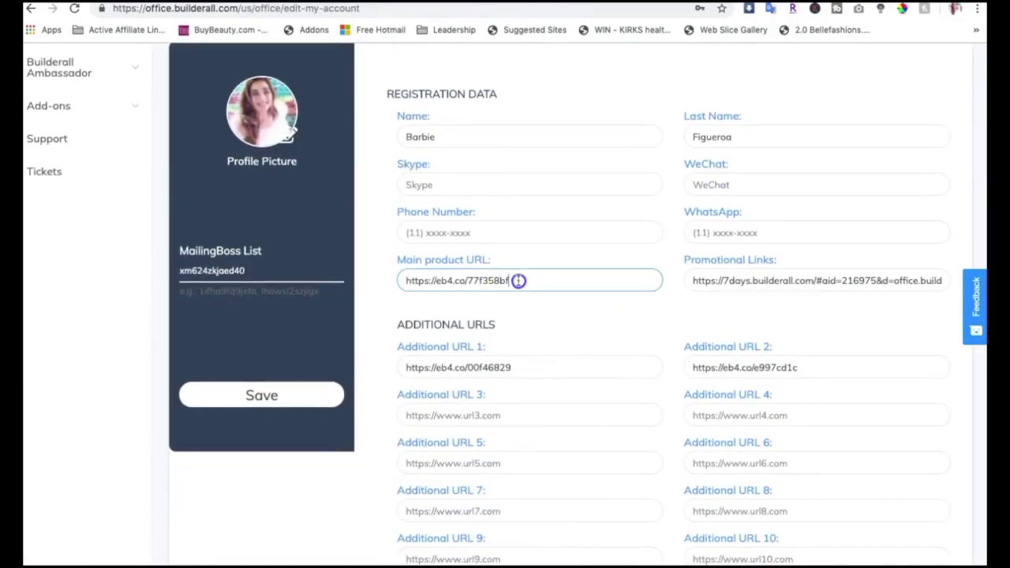
{"action": "left_click_drag", "start_coordinate": [518, 280], "coordinate": [394, 280]}
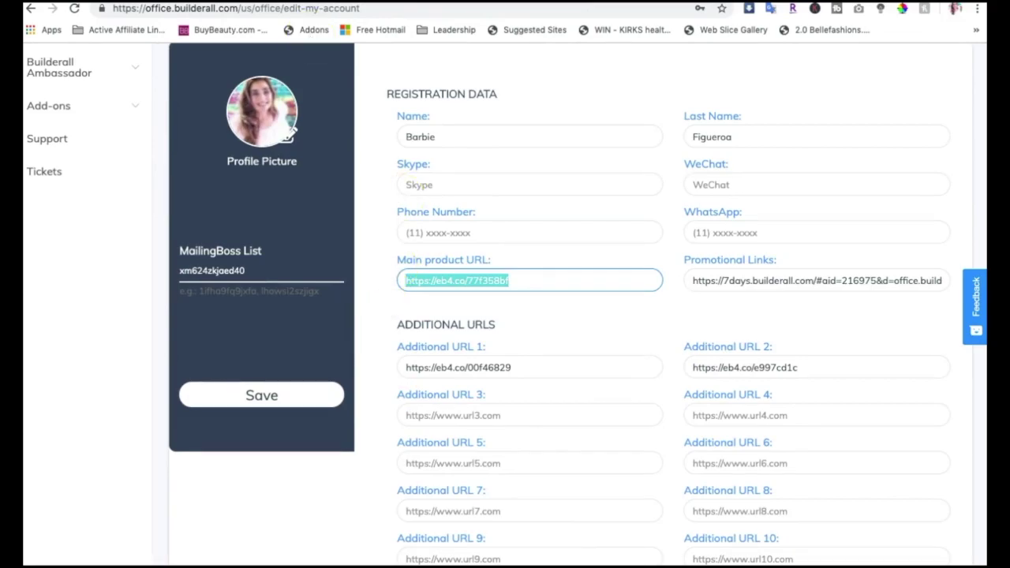
{"action": "left_click_drag", "start_coordinate": [513, 283], "coordinate": [394, 281]}
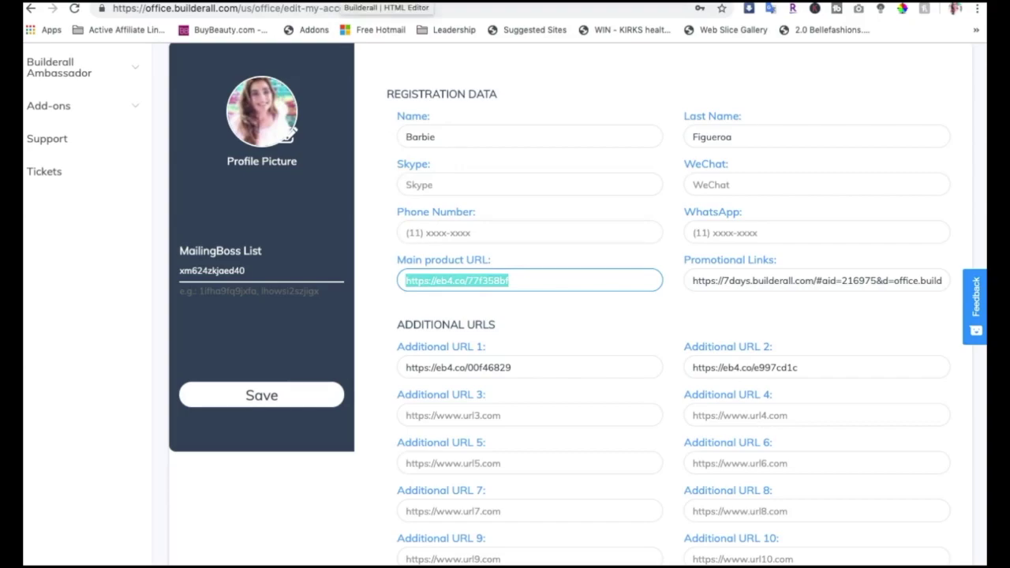
{"action": "left_click", "coordinate": [370, 2]}
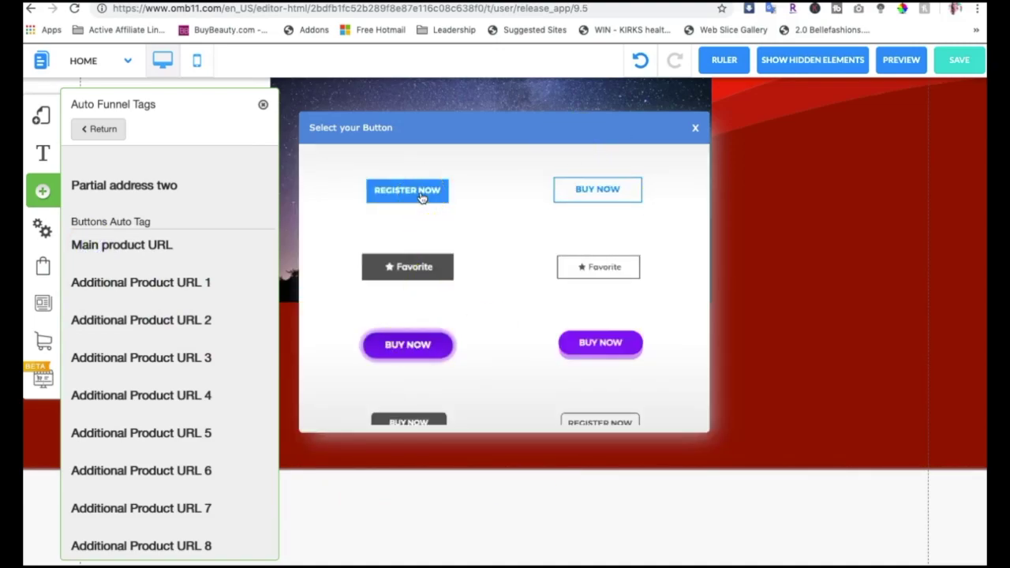
Step: Add the yellow BUY NOW button below the video, widening it and making it taller
{"action": "scroll", "coordinate": [474, 262], "scroll_direction": "down", "scroll_amount": 5}
{"action": "left_click", "coordinate": [393, 401]}
{"action": "left_click", "coordinate": [589, 411]}
{"action": "left_click", "coordinate": [476, 276]}
{"action": "left_click_drag", "start_coordinate": [475, 276], "coordinate": [390, 343]}
{"action": "left_click_drag", "start_coordinate": [478, 342], "coordinate": [604, 352]}
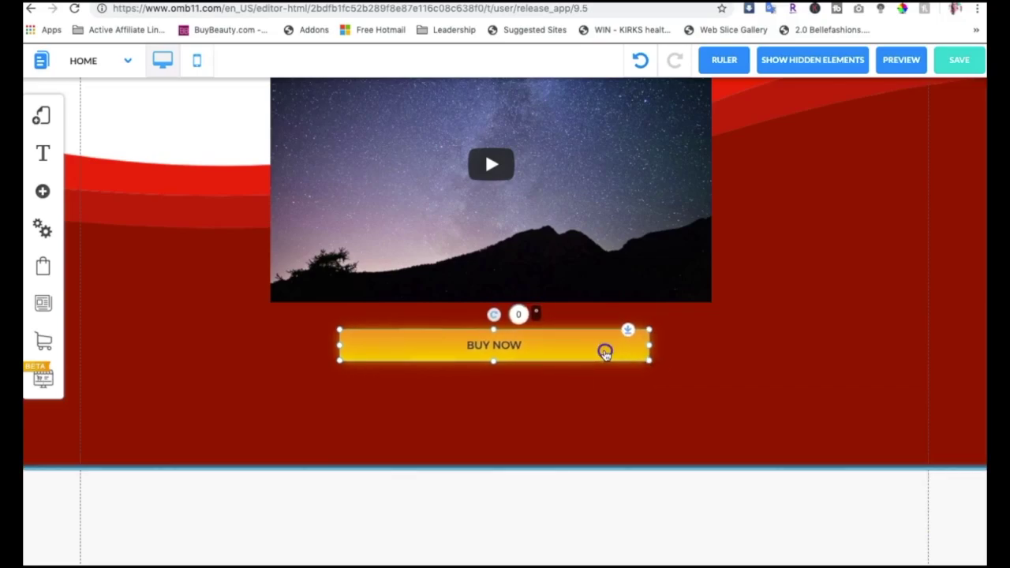
{"action": "left_click_drag", "start_coordinate": [493, 365], "coordinate": [489, 387]}
Step: Set the button title to 'Join our Awesome Team Now!' and subtitle to 'It only takes 10 Seconds! =)'
{"action": "double_click", "coordinate": [489, 356]}
{"action": "left_click", "coordinate": [443, 176]}
{"action": "triple_click", "coordinate": [402, 294]}
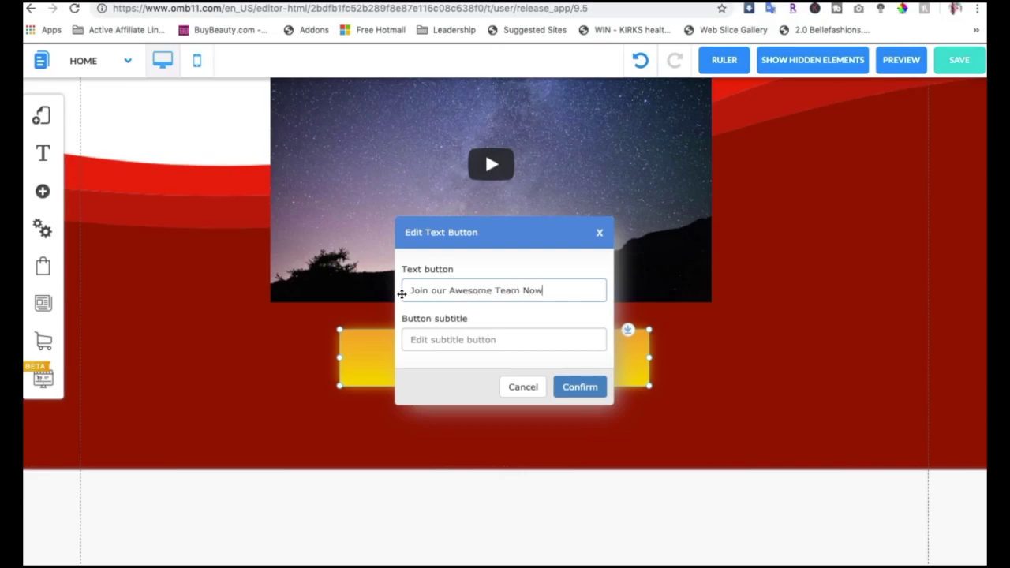
{"action": "left_click", "coordinate": [430, 340]}
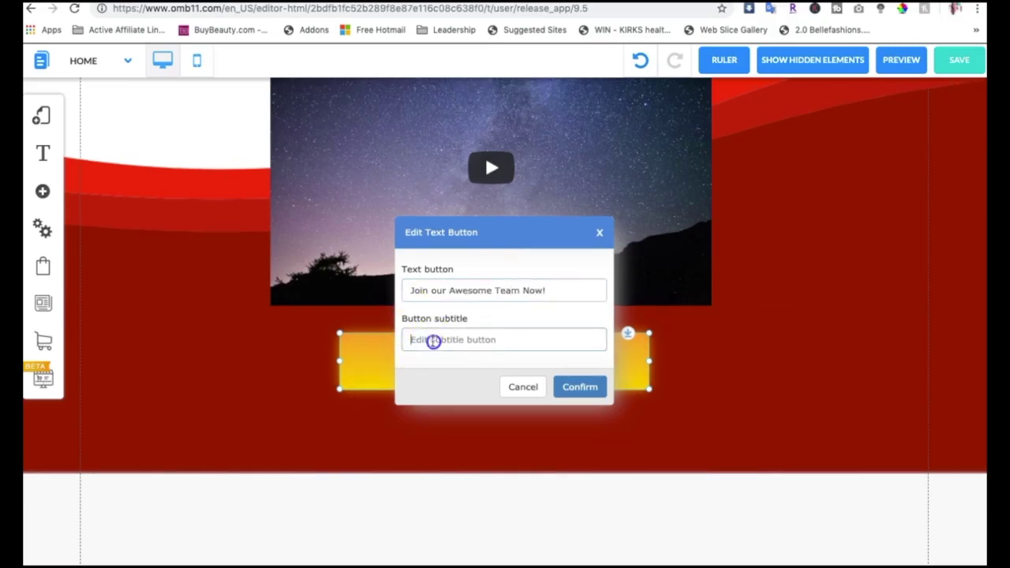
{"action": "type", "text": "It only takes 10 Seconds!"}
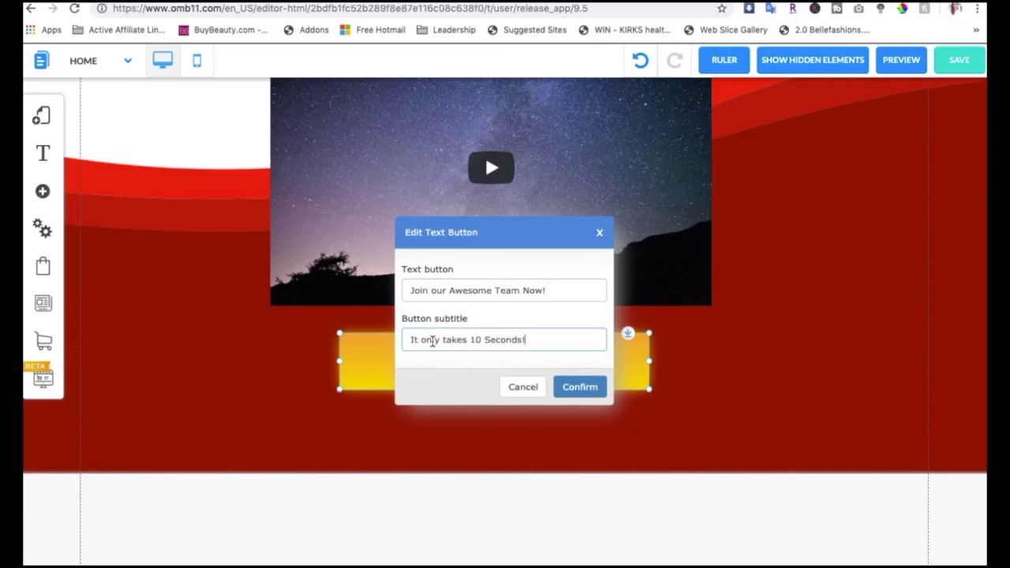
{"action": "type", "text": " =)"}
{"action": "left_click", "coordinate": [584, 386]}
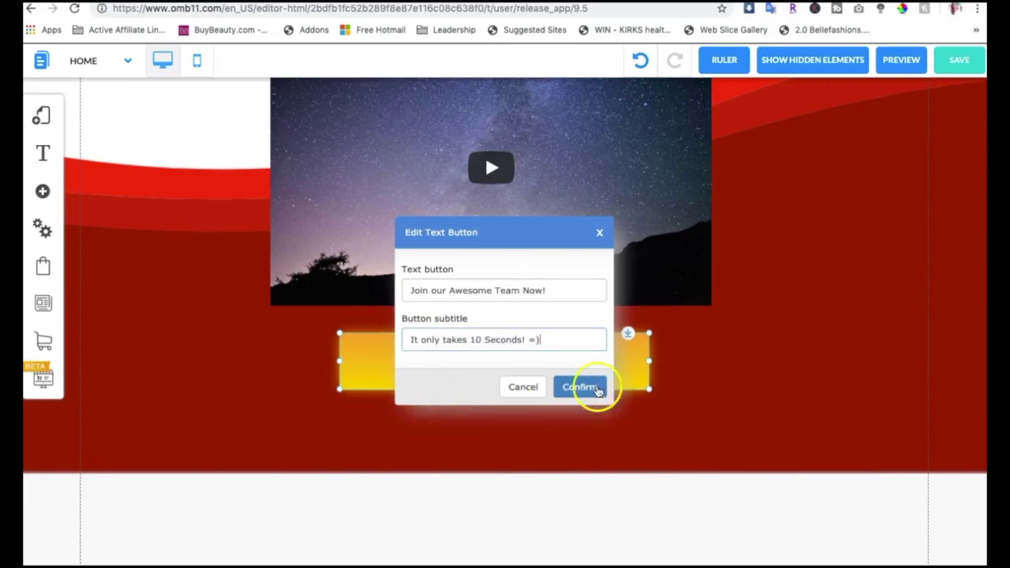
{"action": "left_click", "coordinate": [584, 432]}
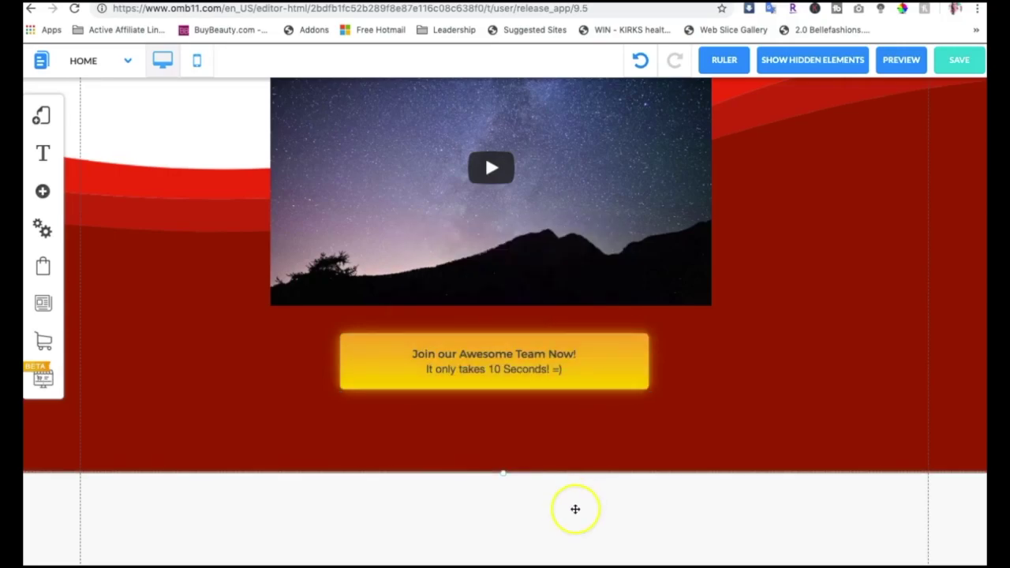
Step: In the button's Appearance settings, raise the title font size to 19 and lower the subtitle to 15
{"action": "right_click", "coordinate": [562, 366]}
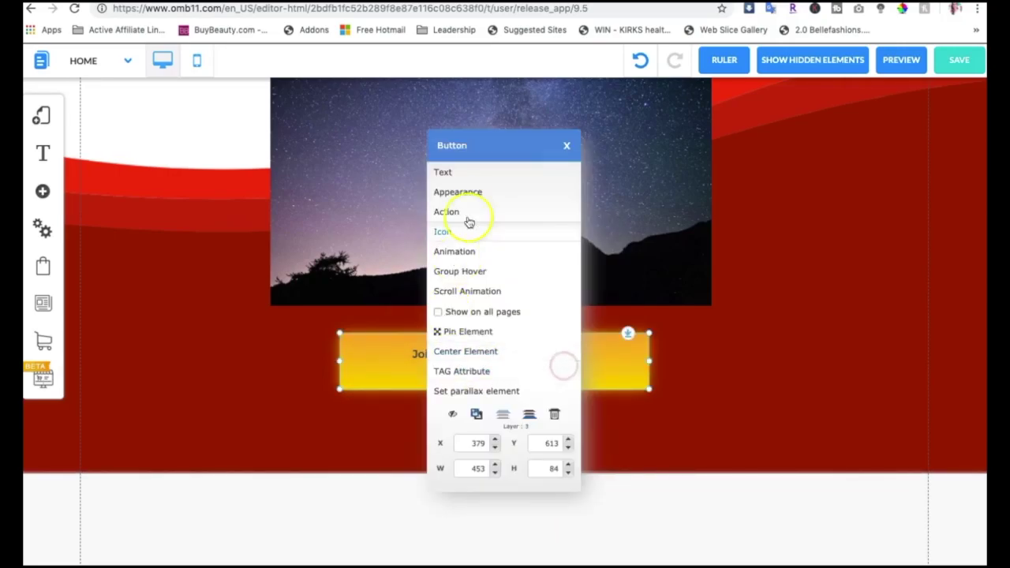
{"action": "left_click", "coordinate": [470, 193]}
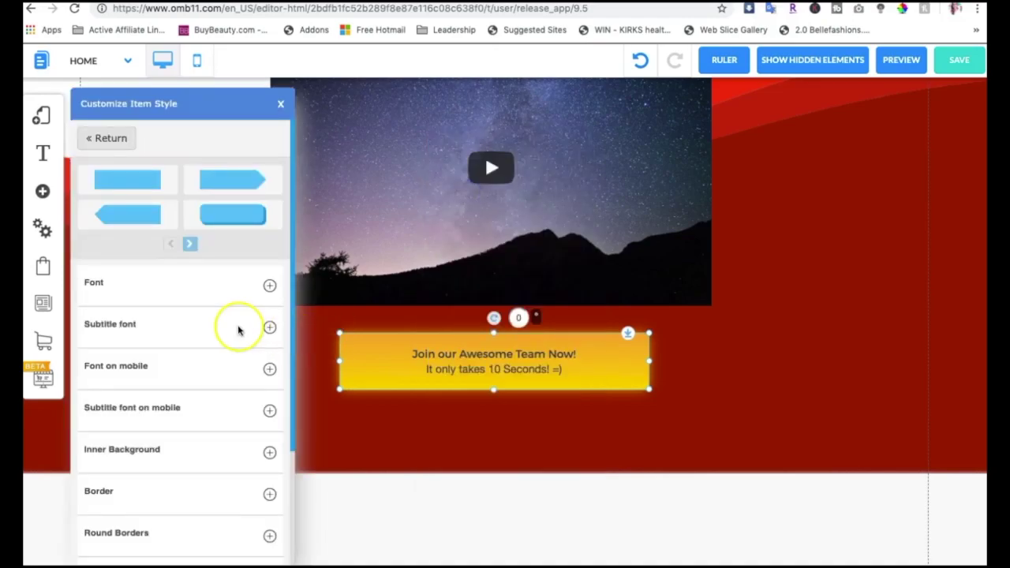
{"action": "scroll", "coordinate": [238, 330], "scroll_direction": "down", "scroll_amount": 1}
{"action": "left_click", "coordinate": [269, 276]}
{"action": "left_click", "coordinate": [269, 342]}
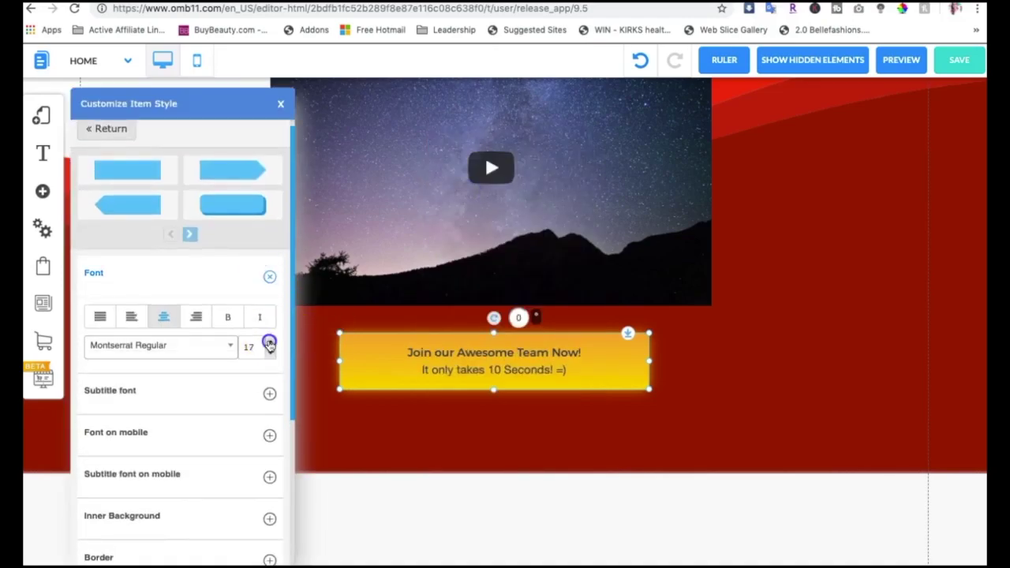
{"action": "left_click", "coordinate": [269, 342]}
{"action": "left_click", "coordinate": [269, 343]}
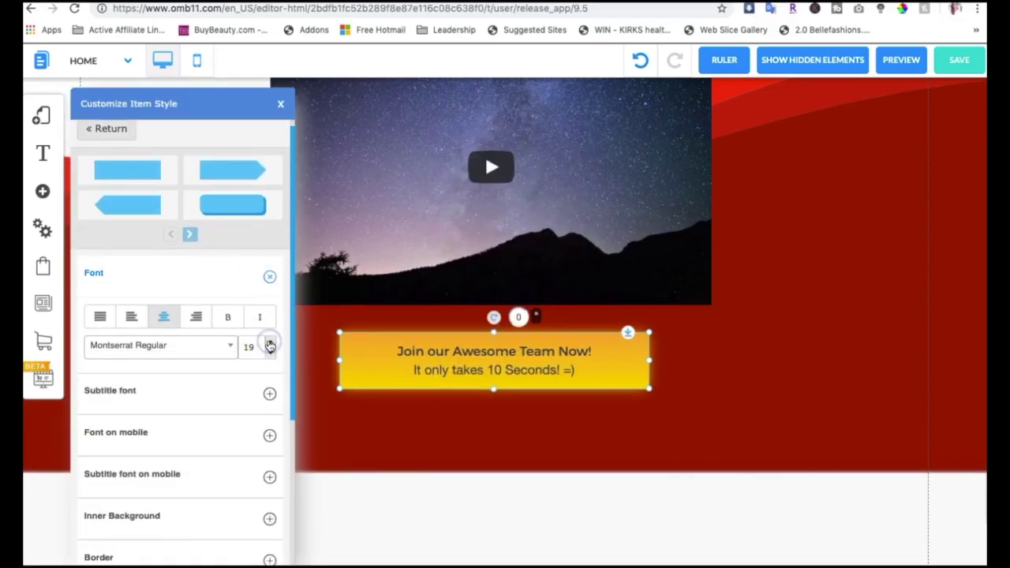
{"action": "left_click", "coordinate": [269, 393]}
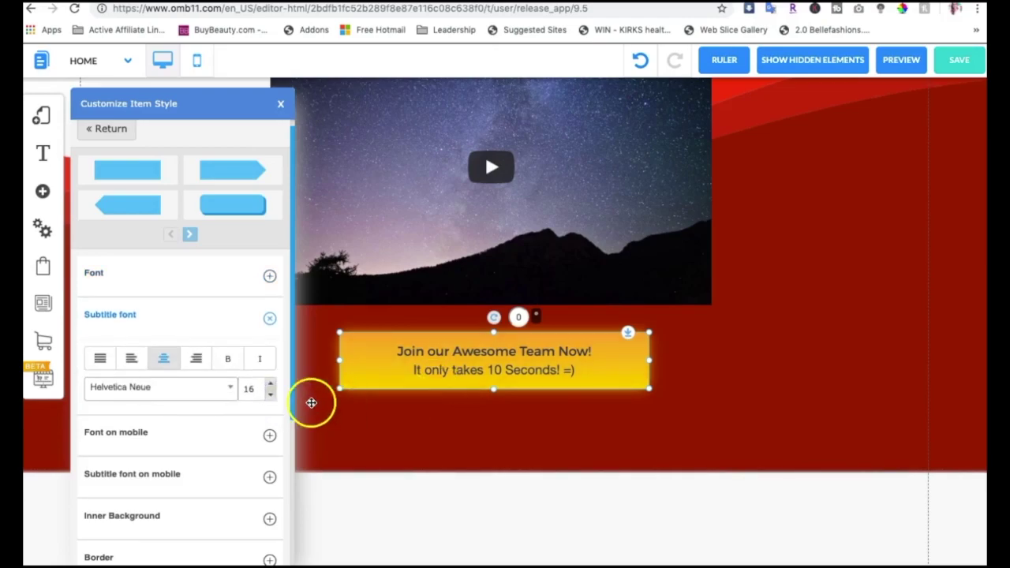
{"action": "left_click", "coordinate": [270, 393]}
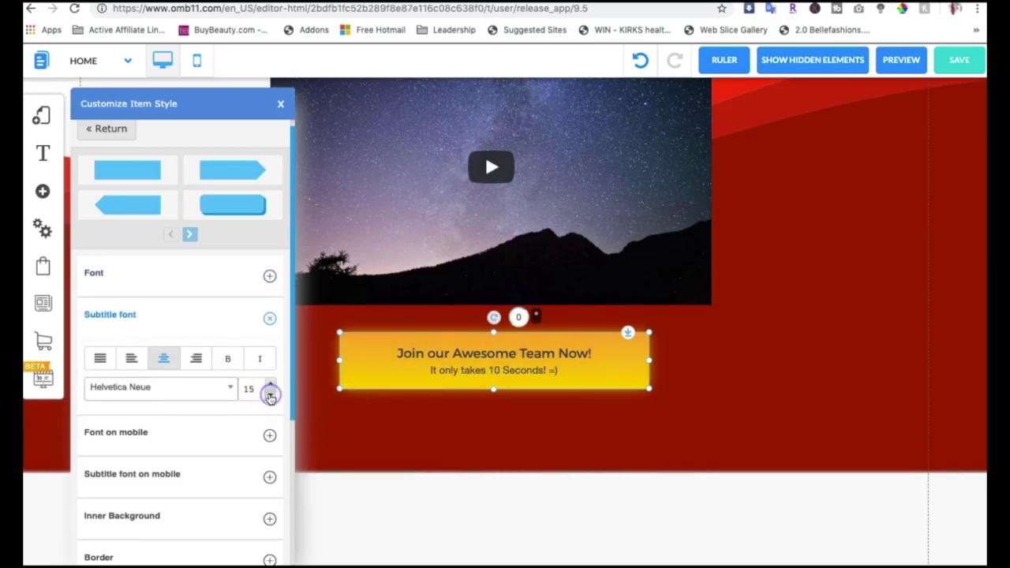
{"action": "left_click", "coordinate": [752, 406]}
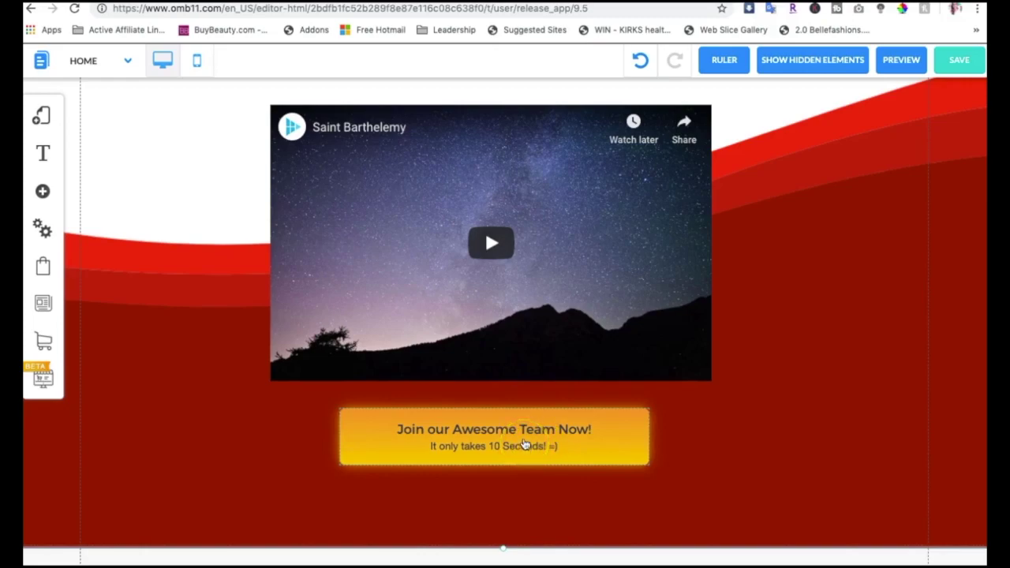
Step: Check the yellow button's link, dismiss the tag-button alert, and switch to the Account info tab
{"action": "left_click", "coordinate": [524, 444]}
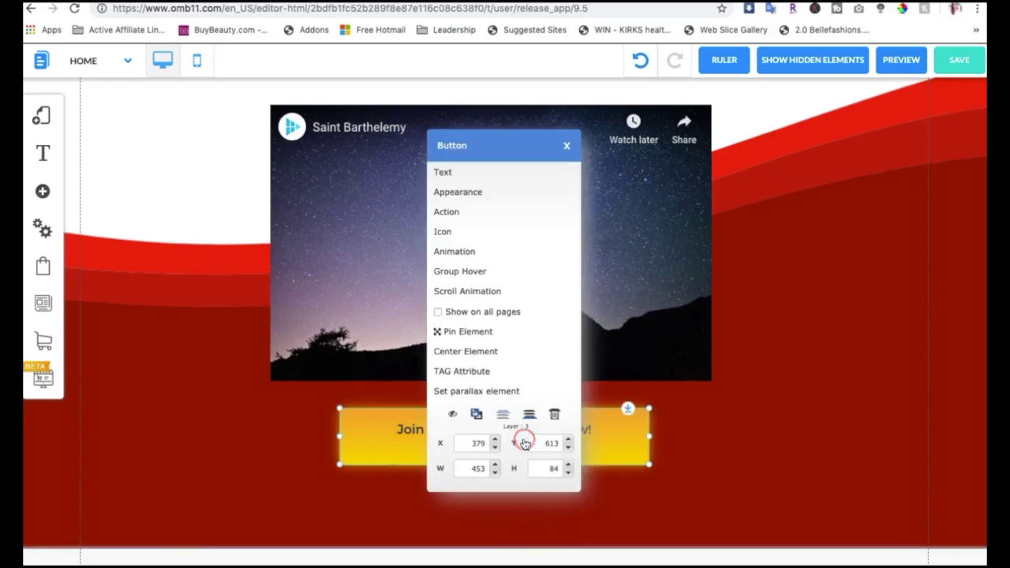
{"action": "left_click", "coordinate": [446, 212]}
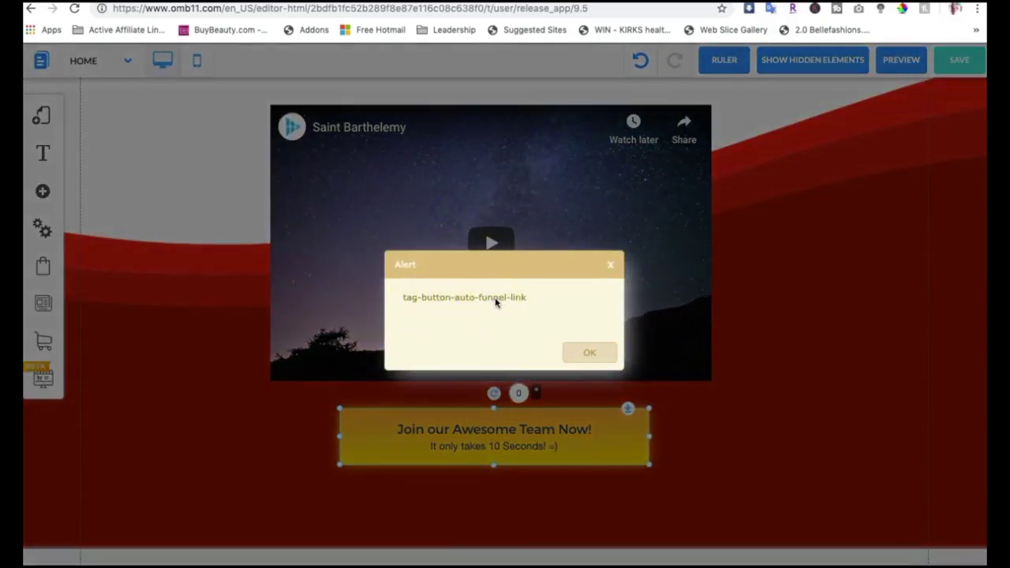
{"action": "left_click", "coordinate": [588, 352]}
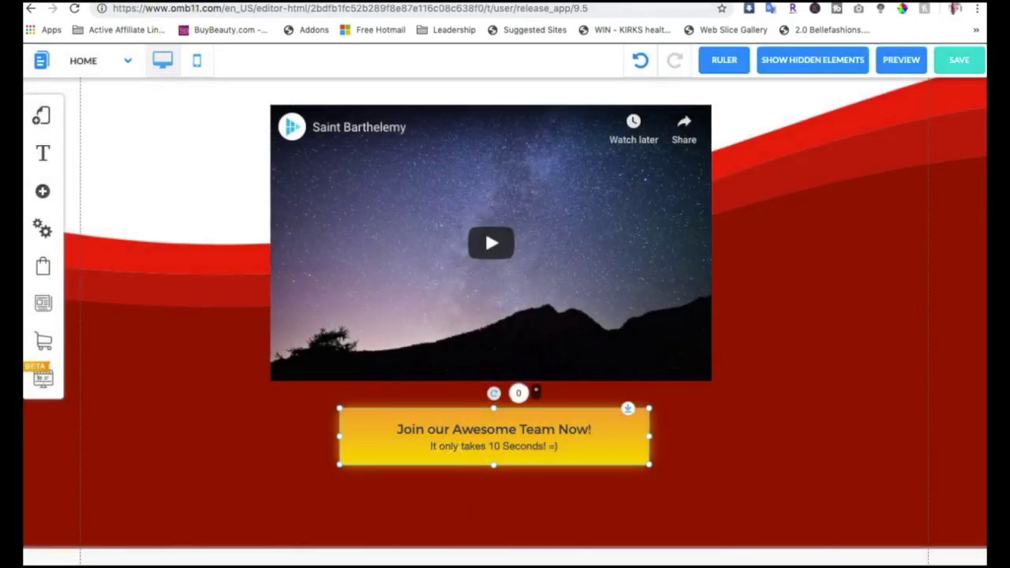
{"action": "key", "text": "ctrl+Tab"}
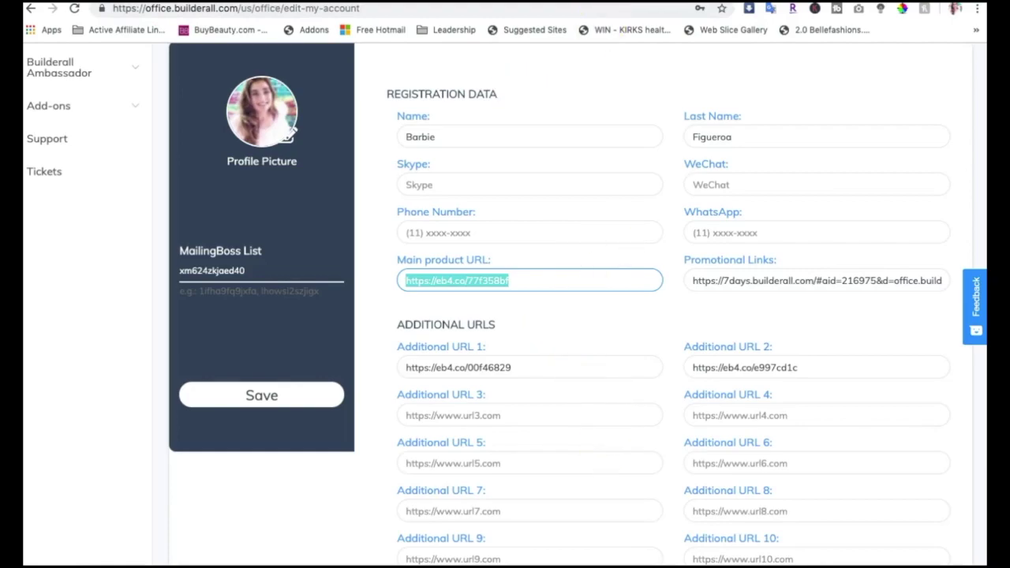
Step: Save the layout and Home page changes, then enter Pixel Perfect Builder's My sites list
{"action": "key", "text": "ctrl+shift+Tab"}
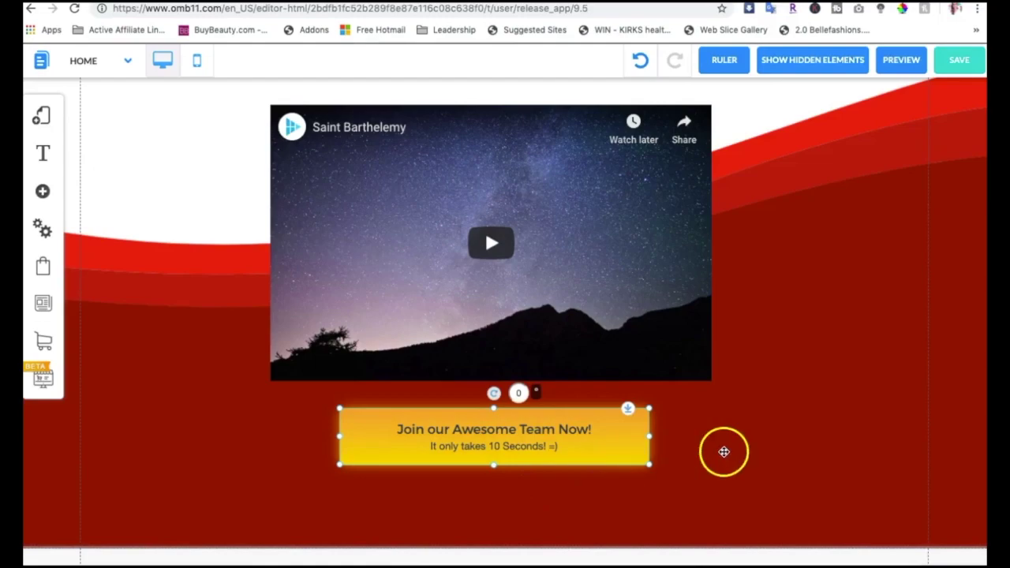
{"action": "scroll", "coordinate": [724, 451], "scroll_direction": "up", "scroll_amount": 1}
{"action": "left_click", "coordinate": [968, 69]}
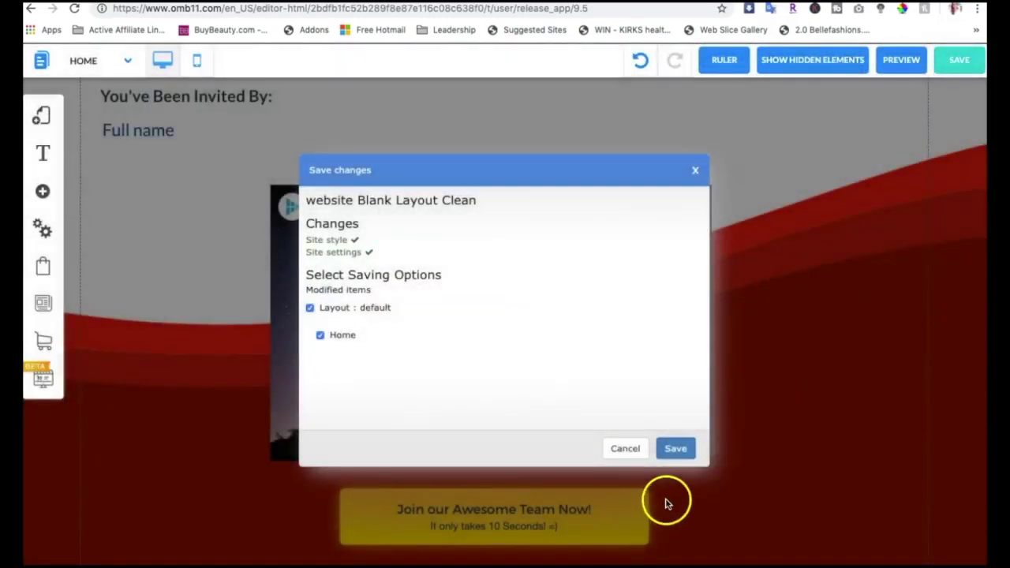
{"action": "left_click", "coordinate": [677, 450]}
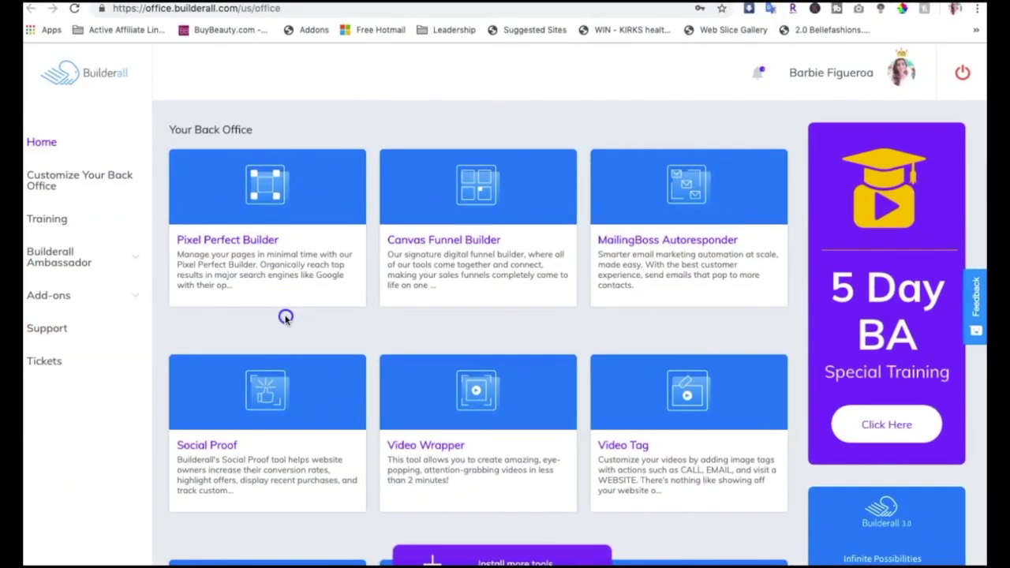
{"action": "left_click", "coordinate": [331, 295]}
{"action": "left_click", "coordinate": [335, 324]}
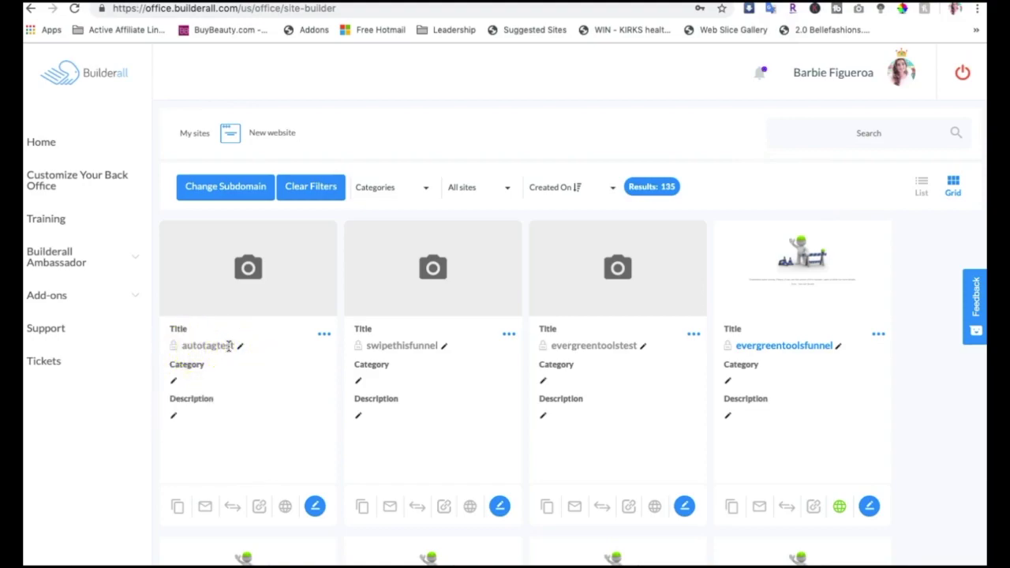
Step: Publish the autotagtest site and open its live page
{"action": "left_click", "coordinate": [206, 344]}
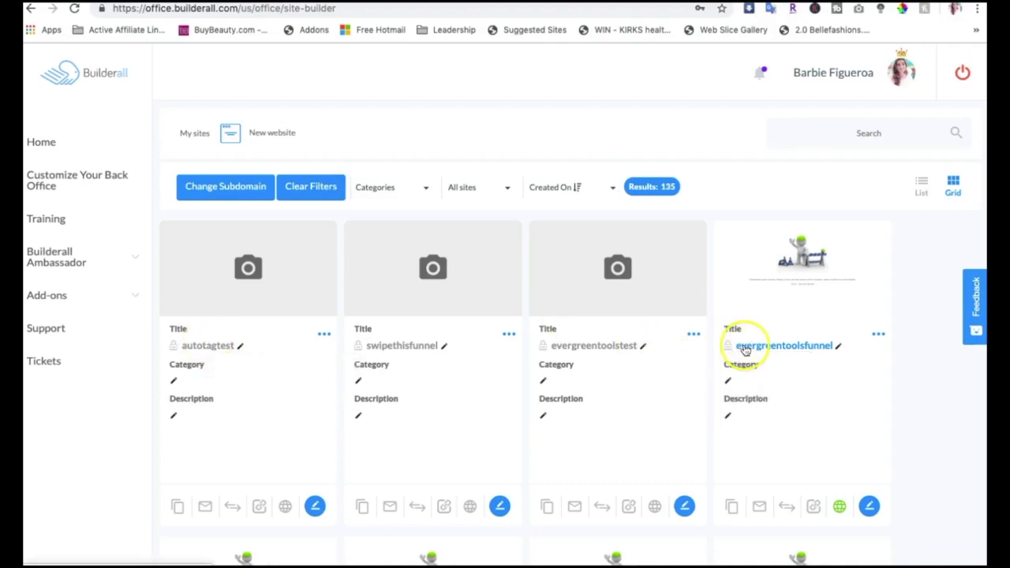
{"action": "left_click", "coordinate": [284, 509]}
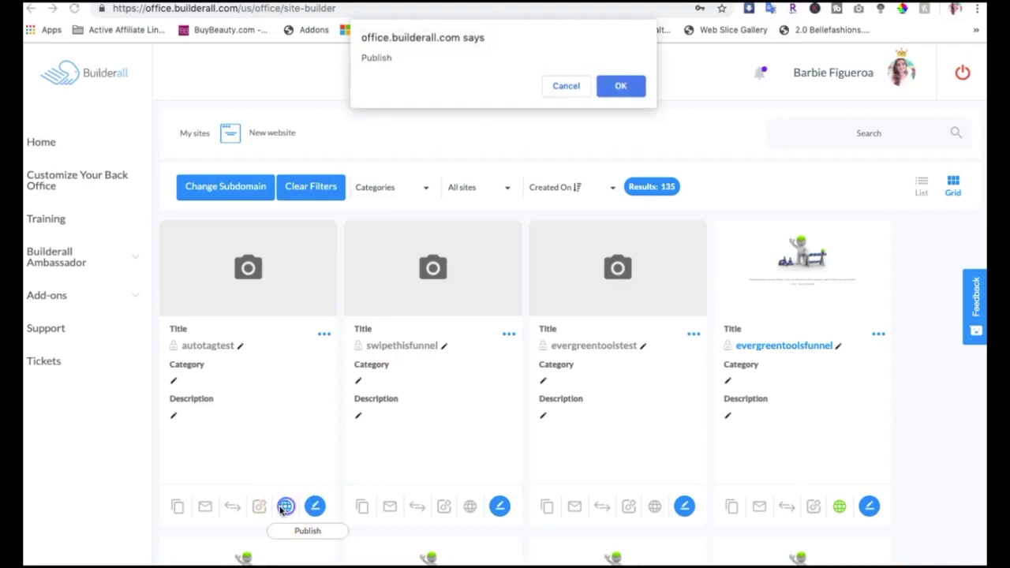
{"action": "left_click", "coordinate": [614, 86]}
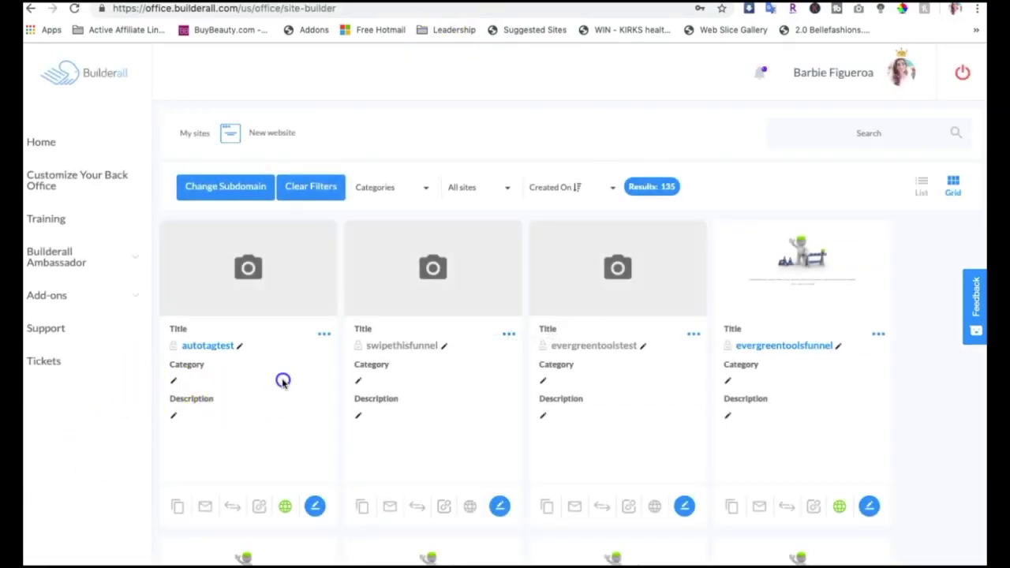
{"action": "left_click", "coordinate": [219, 348]}
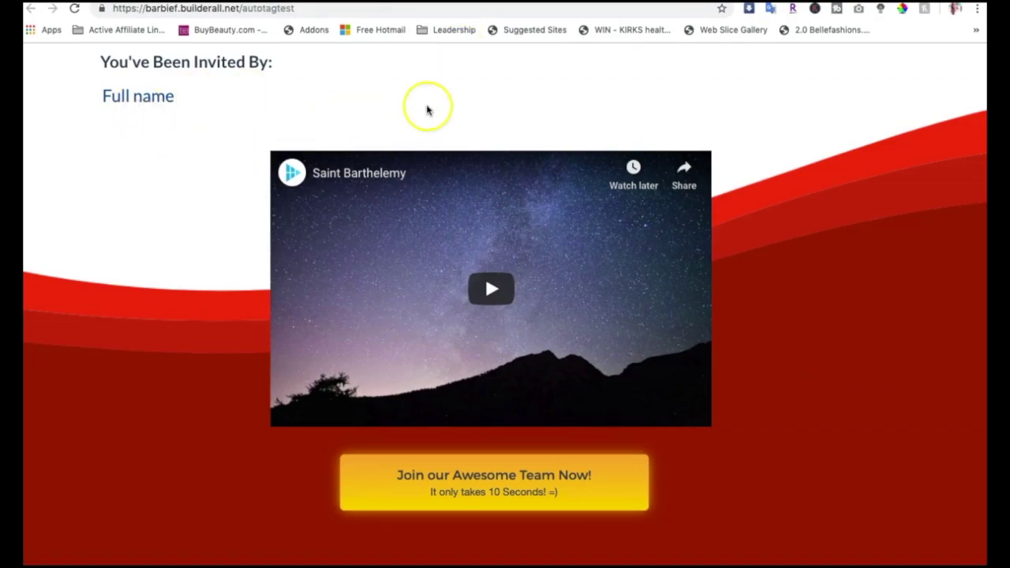
Step: On the live page, confirm the Join button reaches signup, check the invite heading, and return to My sites
{"action": "left_click_drag", "start_coordinate": [99, 97], "coordinate": [222, 97]}
{"action": "scroll", "coordinate": [765, 209], "scroll_direction": "down", "scroll_amount": 3}
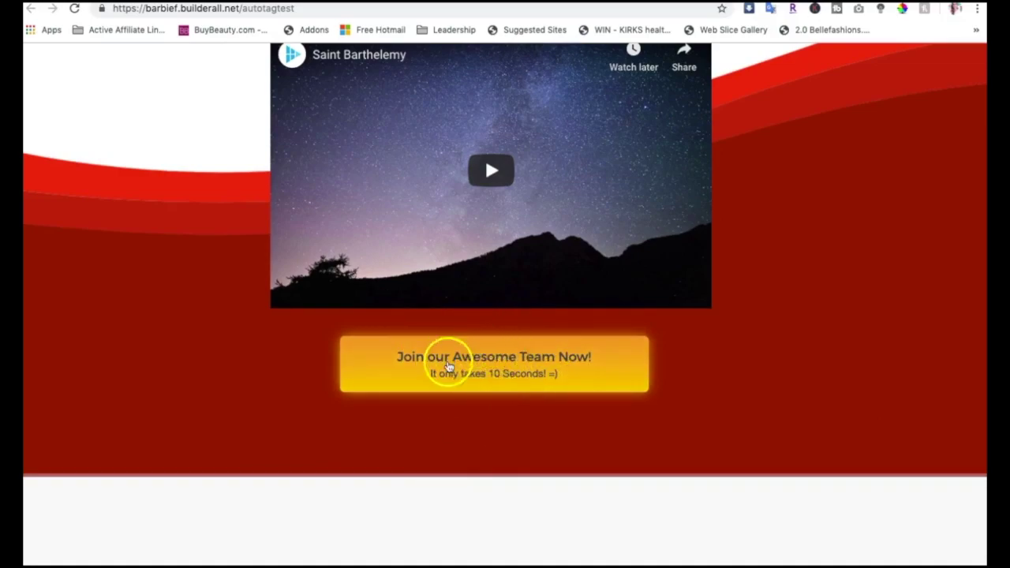
{"action": "left_click", "coordinate": [514, 373]}
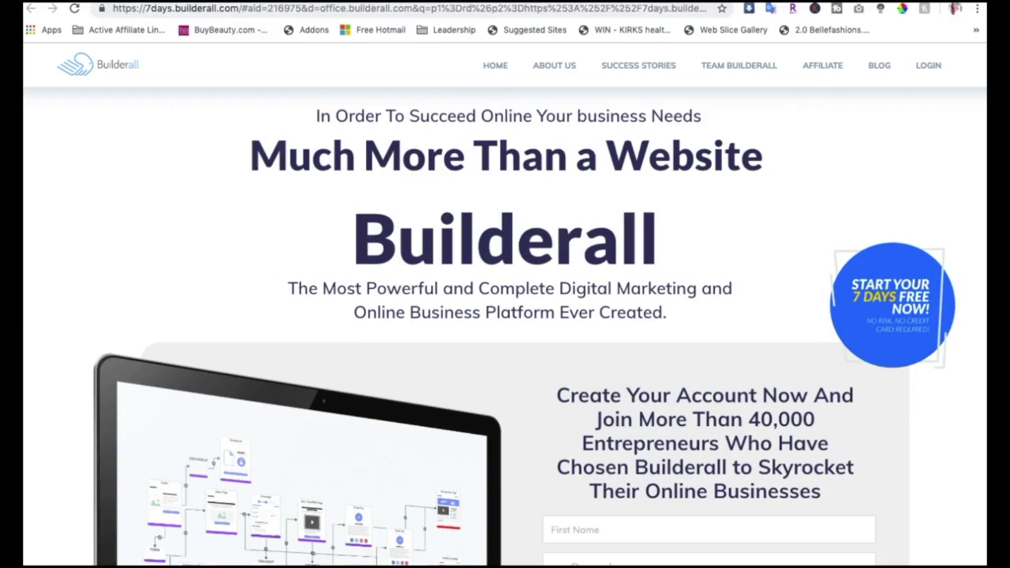
{"action": "key", "text": "alt+Left"}
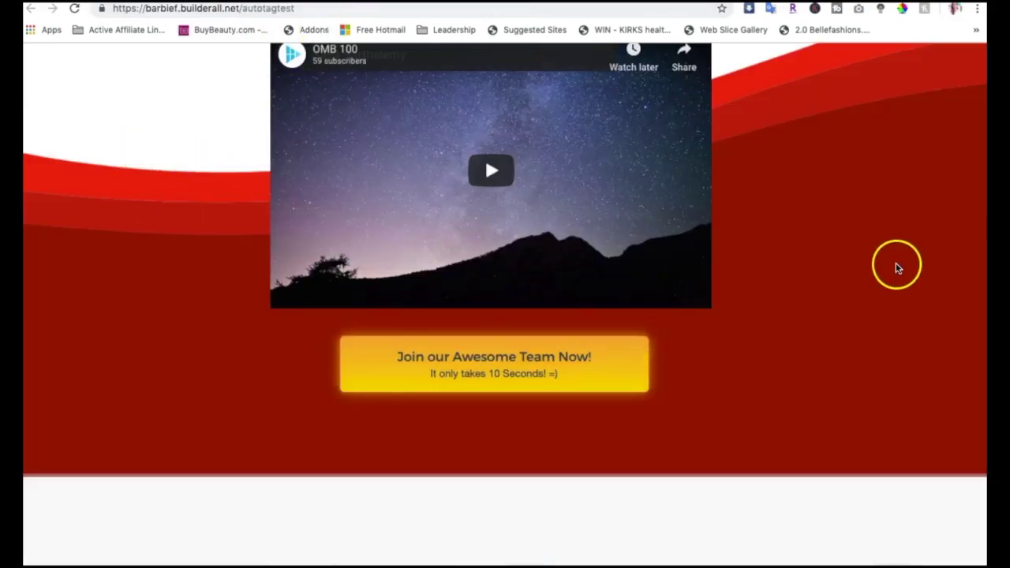
{"action": "scroll", "coordinate": [892, 266], "scroll_direction": "up", "scroll_amount": 2}
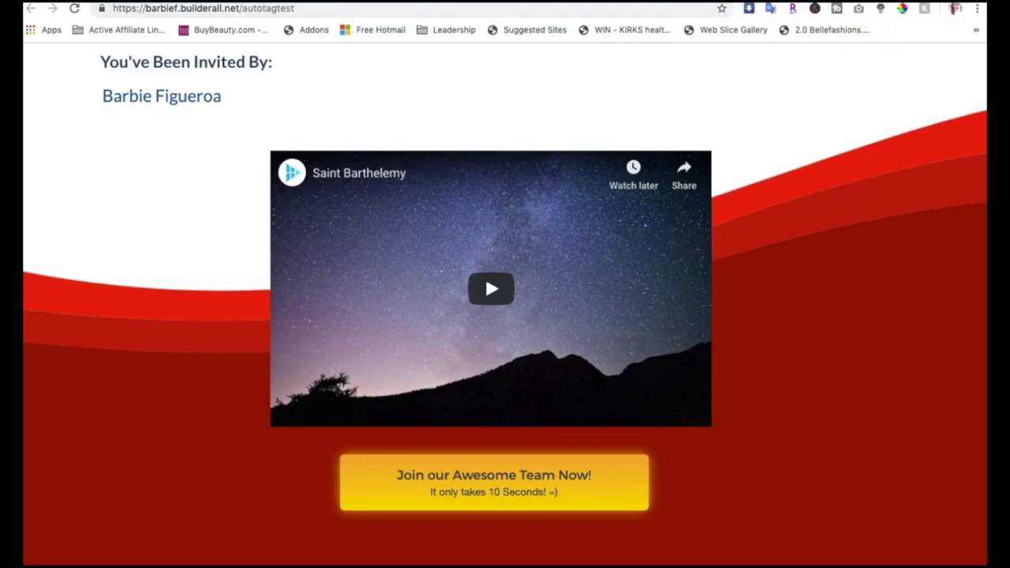
{"action": "left_click_drag", "start_coordinate": [146, 8], "coordinate": [182, 10]}
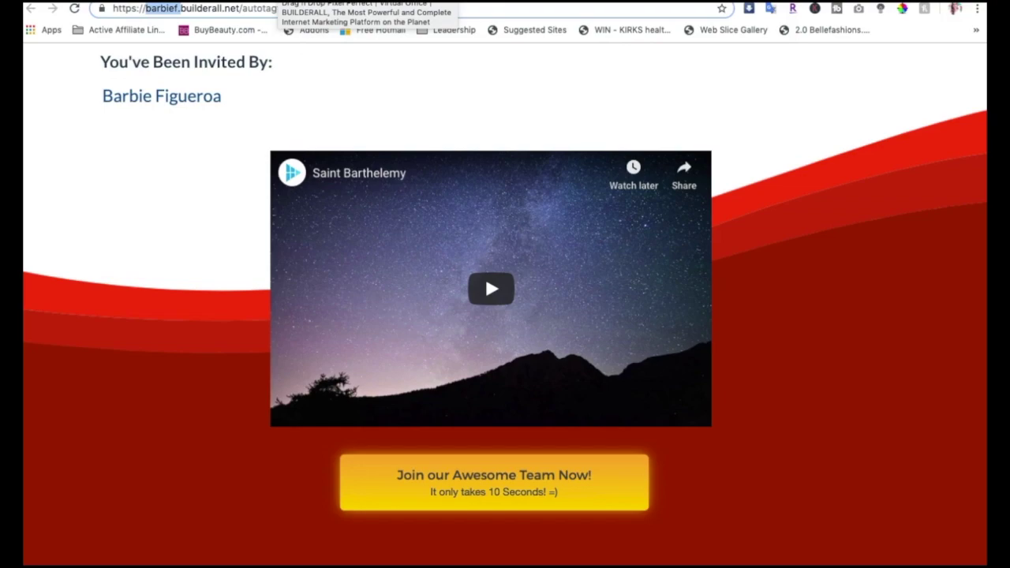
{"action": "left_click", "coordinate": [284, 0]}
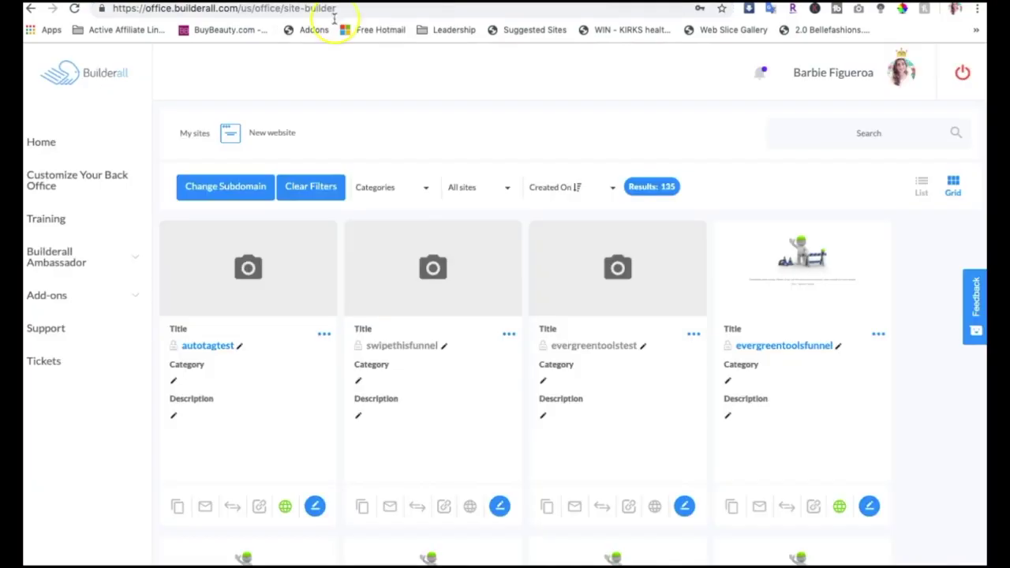
Step: Make the autotagtest layout public, copy its shareable link, and start a blank browser tab
{"action": "left_click", "coordinate": [325, 334]}
{"action": "left_click", "coordinate": [271, 406]}
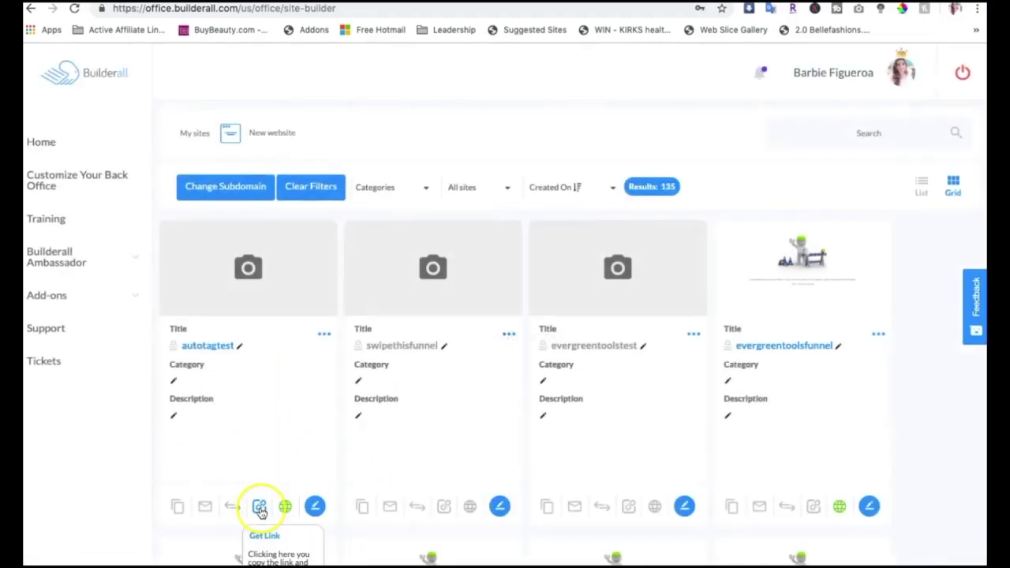
{"action": "left_click", "coordinate": [258, 509]}
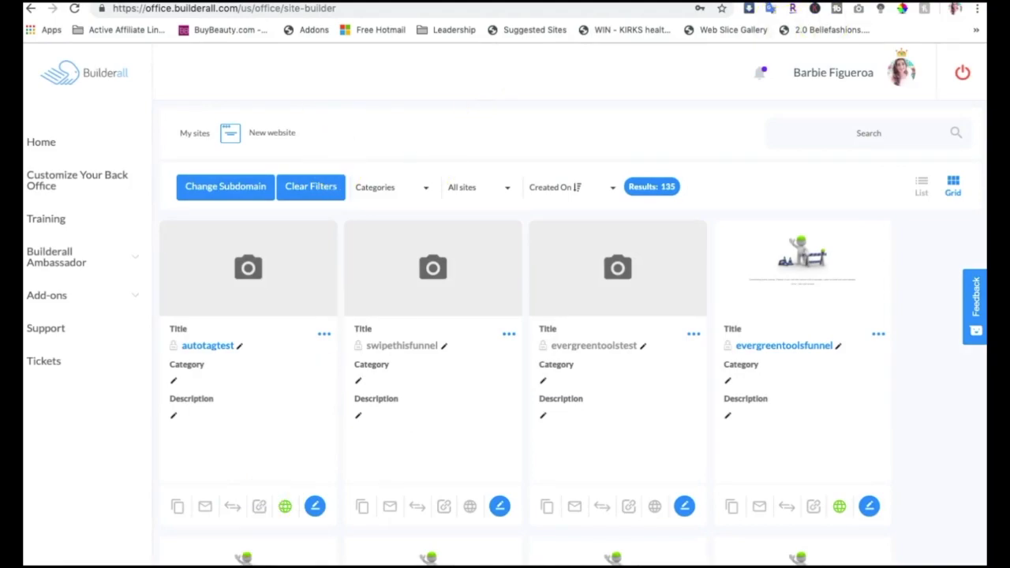
{"action": "key", "text": "ctrl+t"}
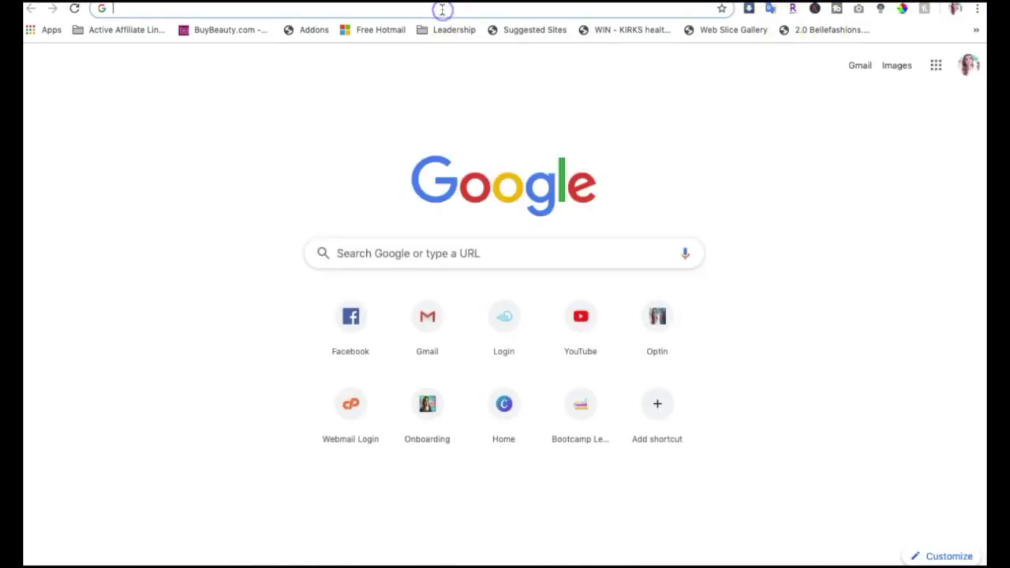
Step: Load the copied layout link and save it as a new site named 'susiescopy'
{"action": "key", "text": "ctrl+v"}
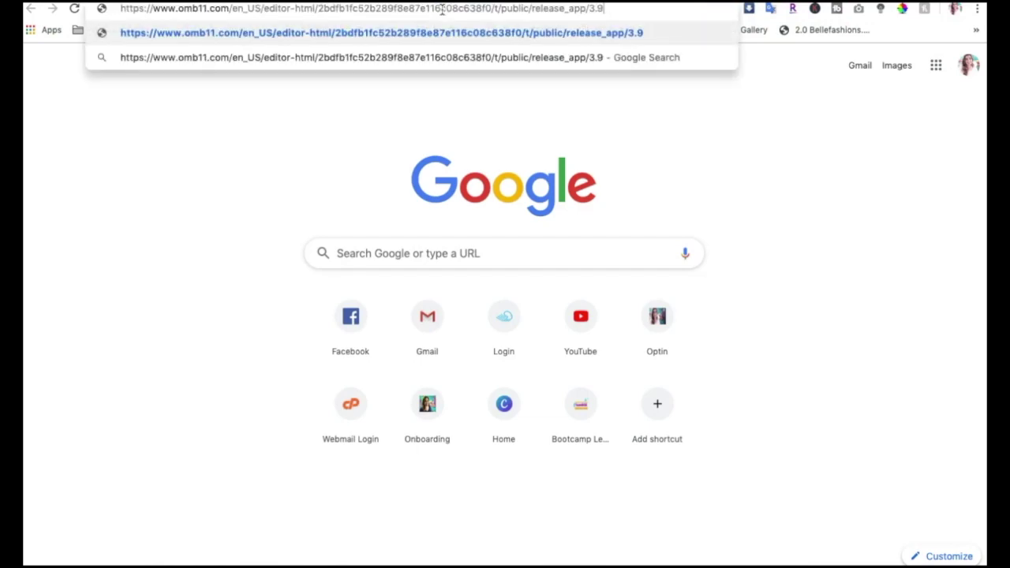
{"action": "key", "text": "Return"}
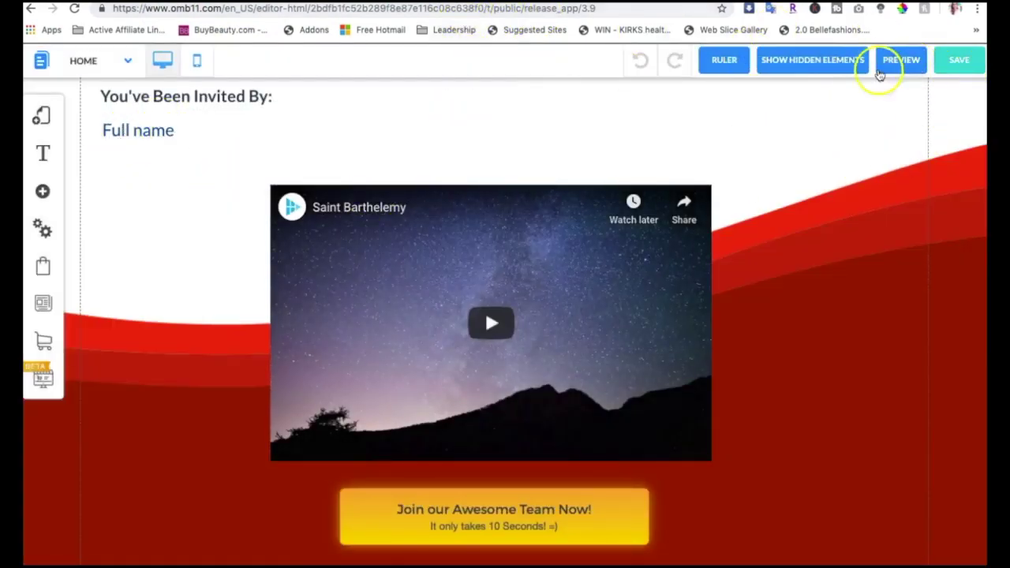
{"action": "left_click", "coordinate": [961, 63]}
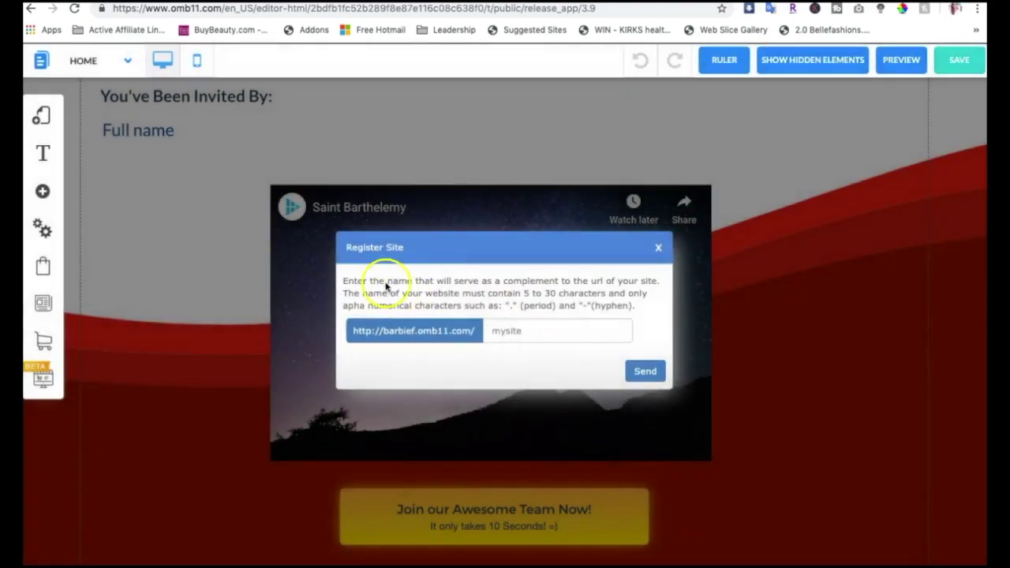
{"action": "left_click", "coordinate": [523, 330]}
{"action": "type", "text": "susie"}
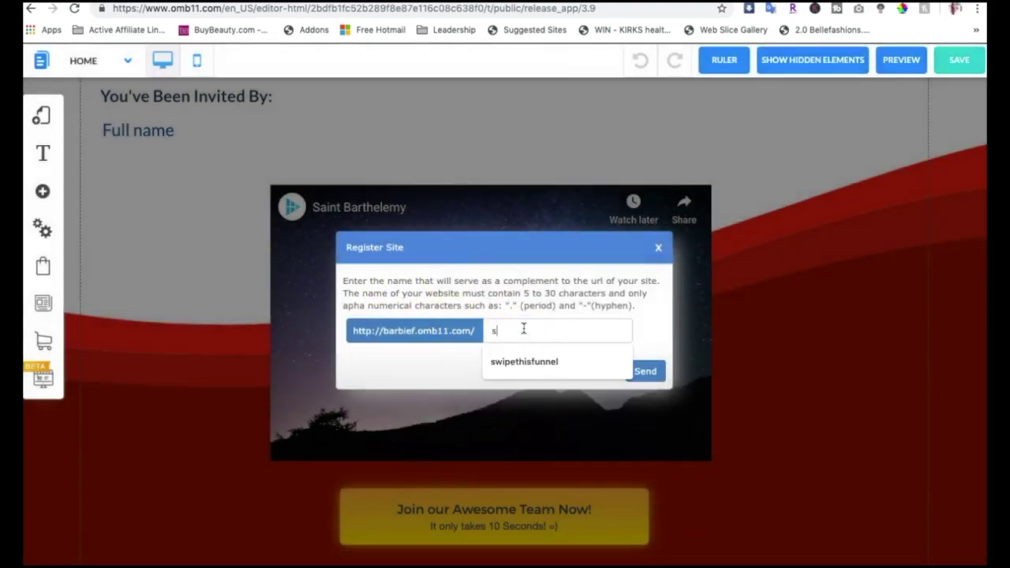
{"action": "type", "text": "scopy"}
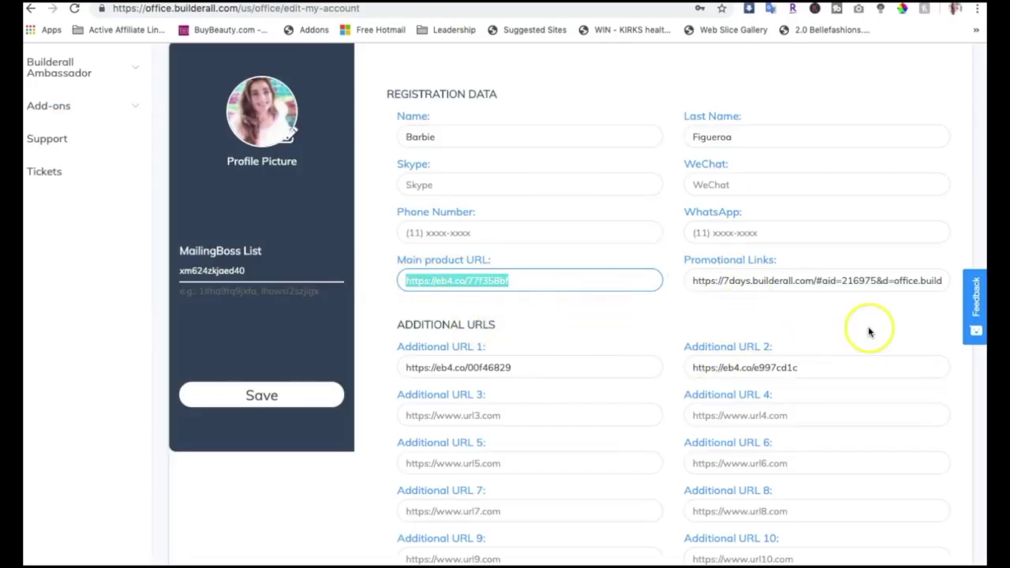
{"action": "scroll", "coordinate": [868, 332], "scroll_direction": "down", "scroll_amount": 1}
{"action": "scroll", "coordinate": [868, 331], "scroll_direction": "down", "scroll_amount": 3}
{"action": "scroll", "coordinate": [868, 332], "scroll_direction": "up", "scroll_amount": 6}
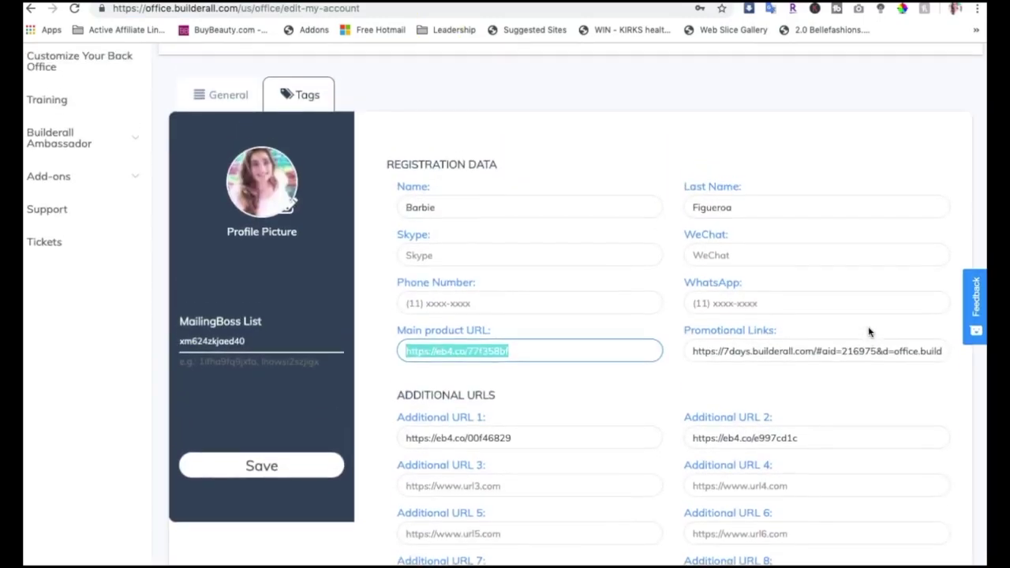
{"action": "scroll", "coordinate": [789, 261], "scroll_direction": "up", "scroll_amount": 1}
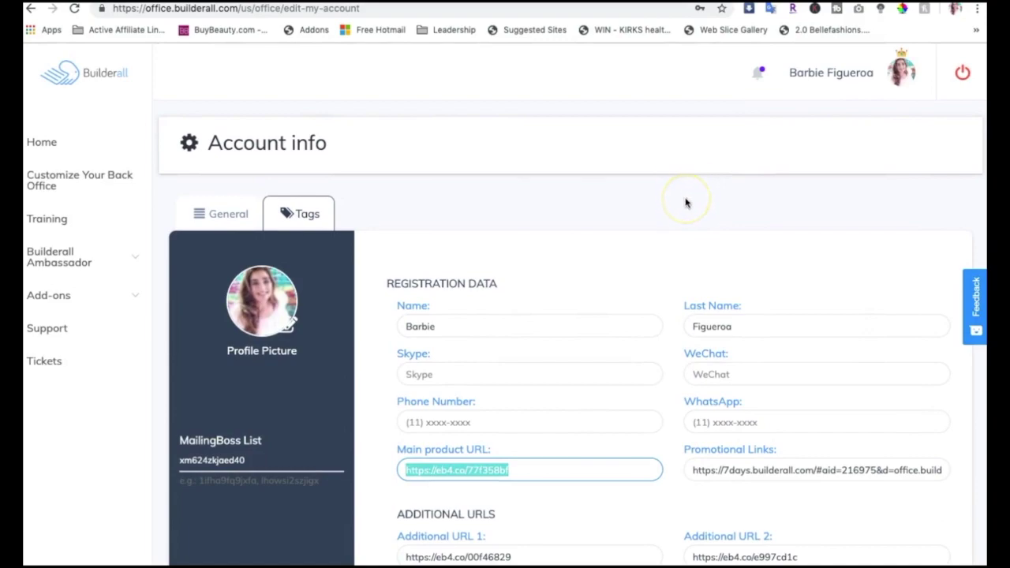